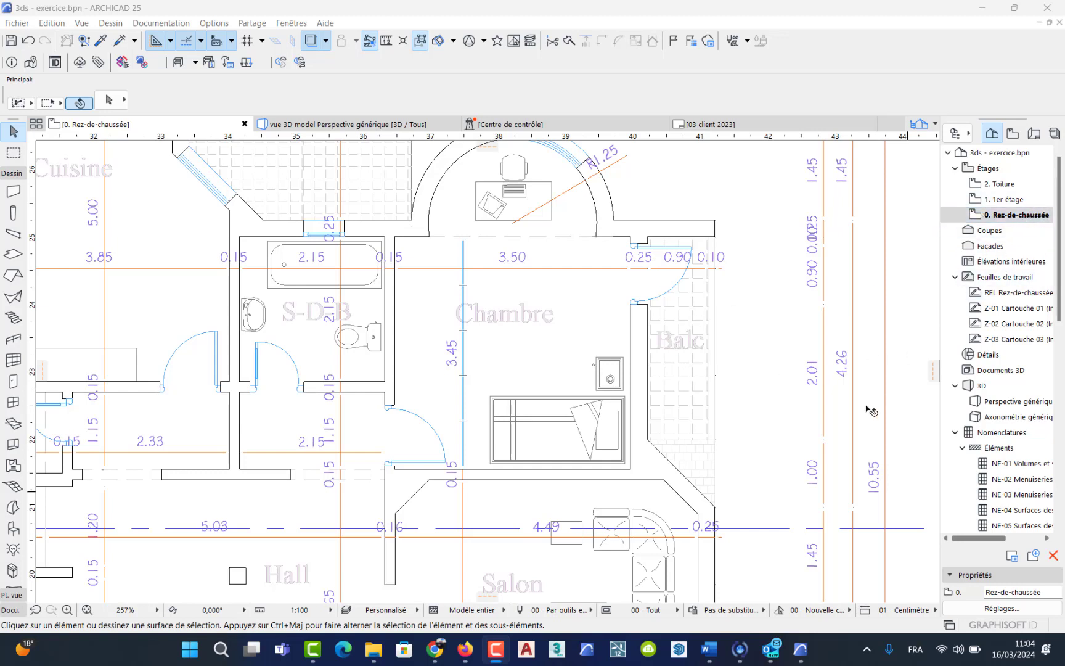
Examine the upper-floor and ground-floor plans to compare their layouts and overall extents.
scroll(731, 470, "down", 6)
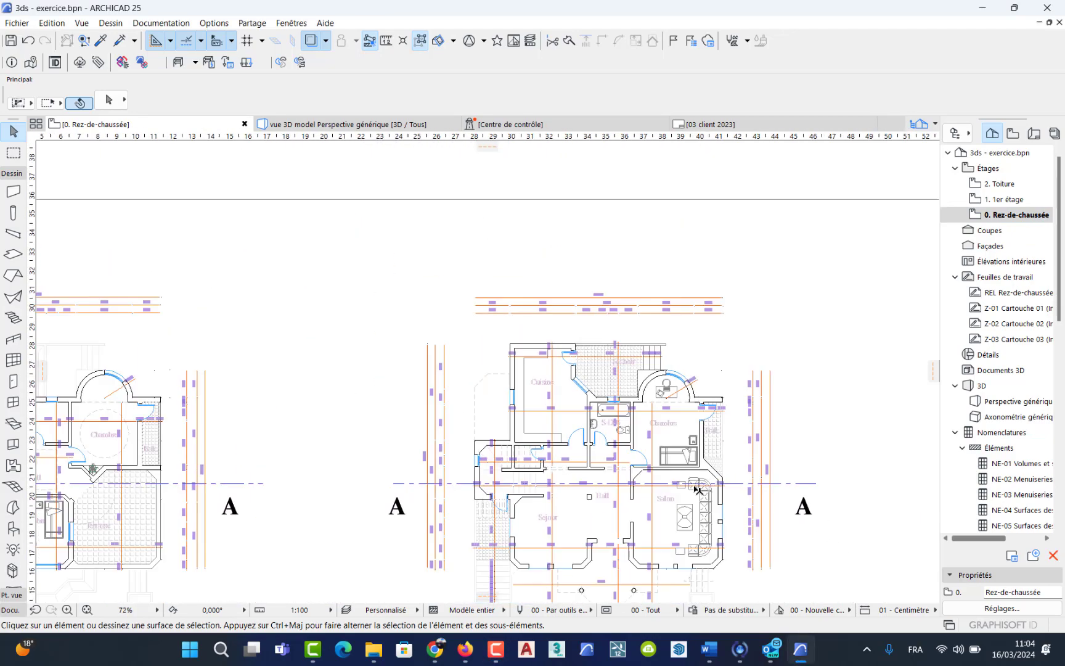
middle_click_drag(642, 407, 604, 199)
scroll(648, 286, "down", 3)
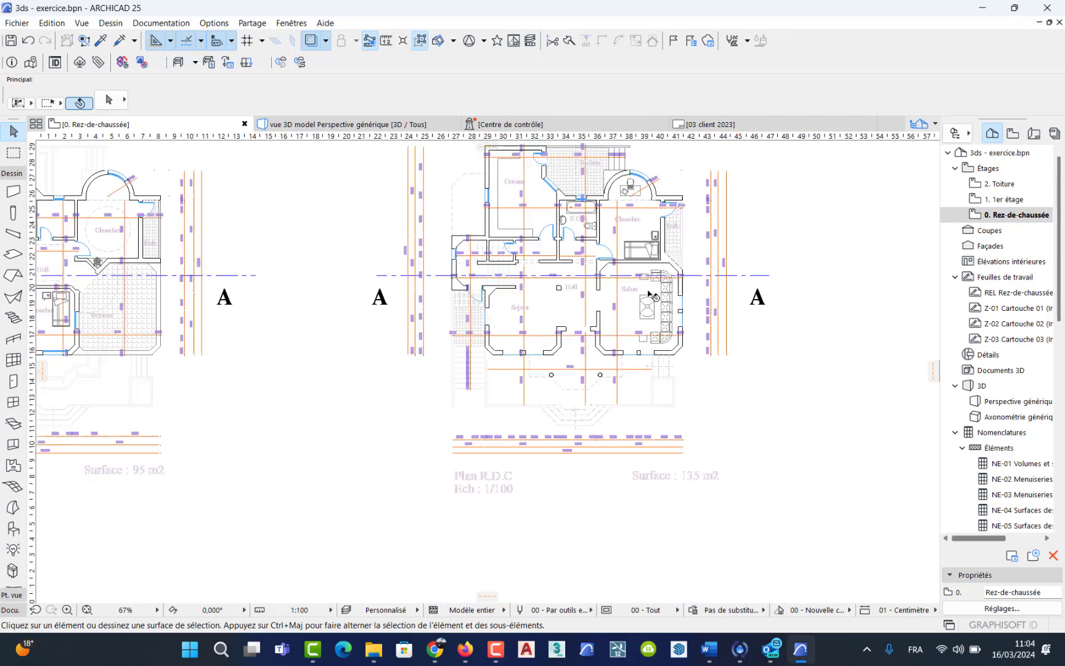
scroll(551, 317, "up", 3)
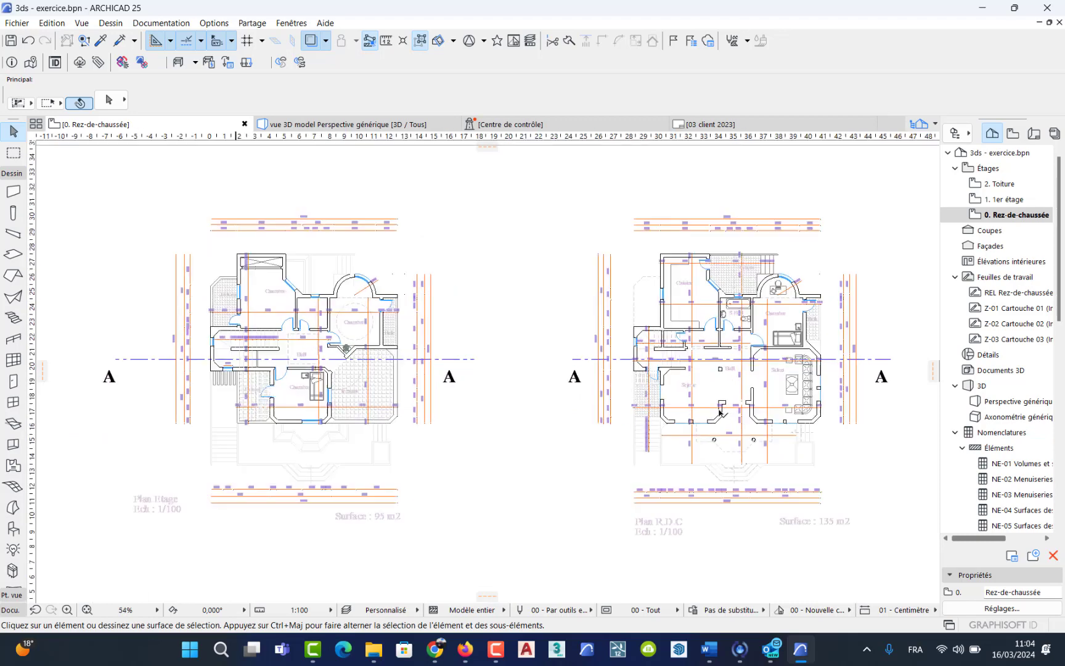
middle_click_drag(722, 408, 706, 427)
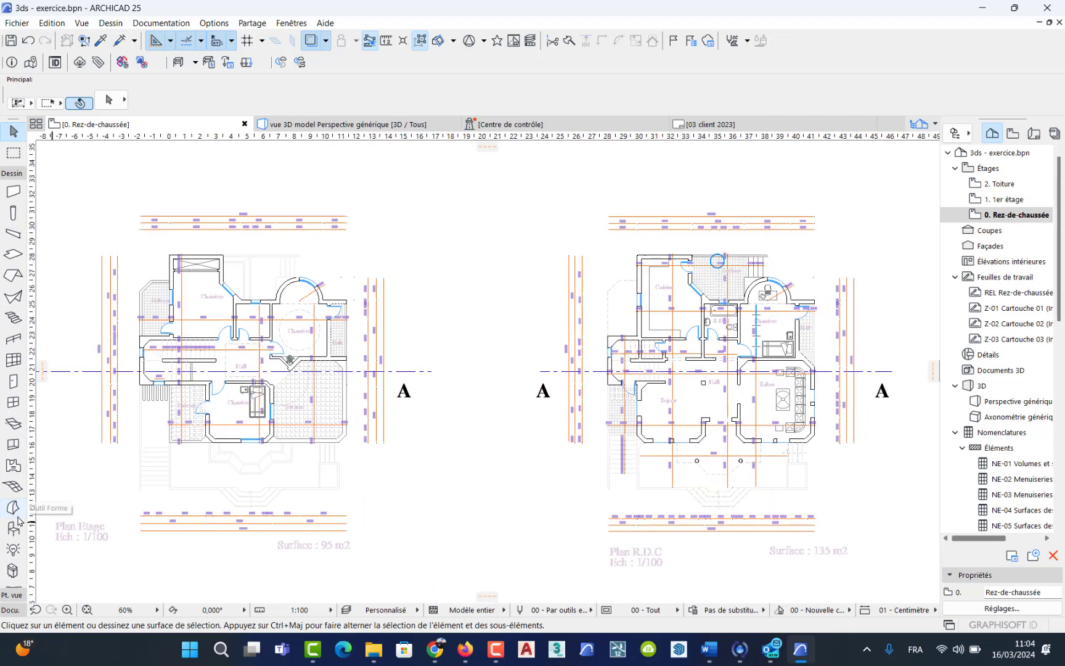
key("ctrl+a")
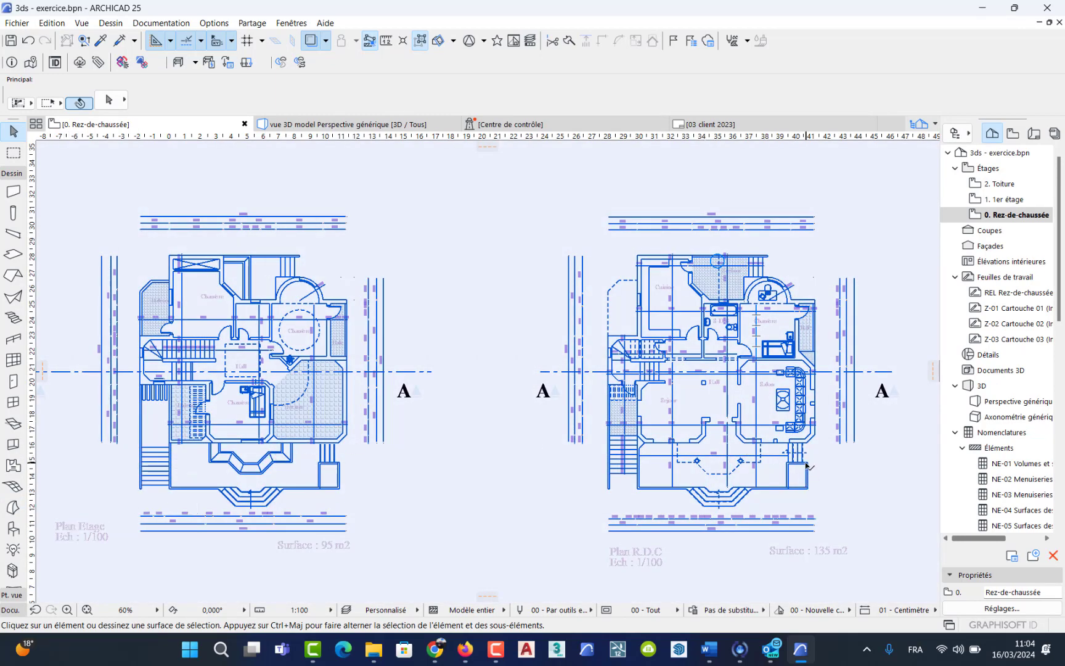
key("Escape")
scroll(786, 453, "up", 1)
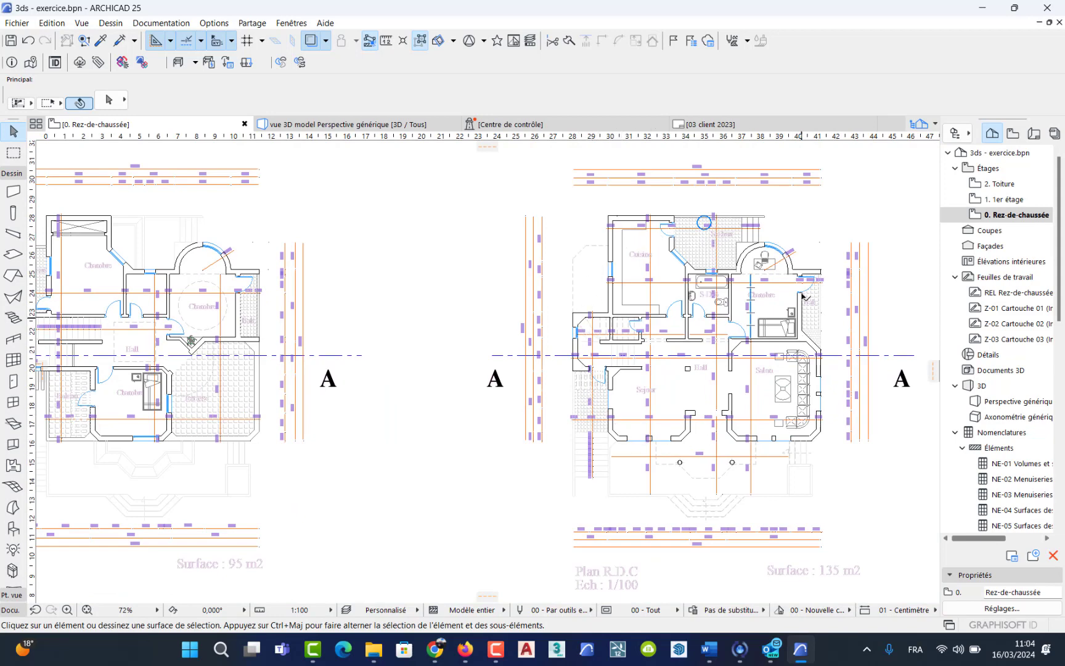
middle_click_drag(234, 292, 517, 318)
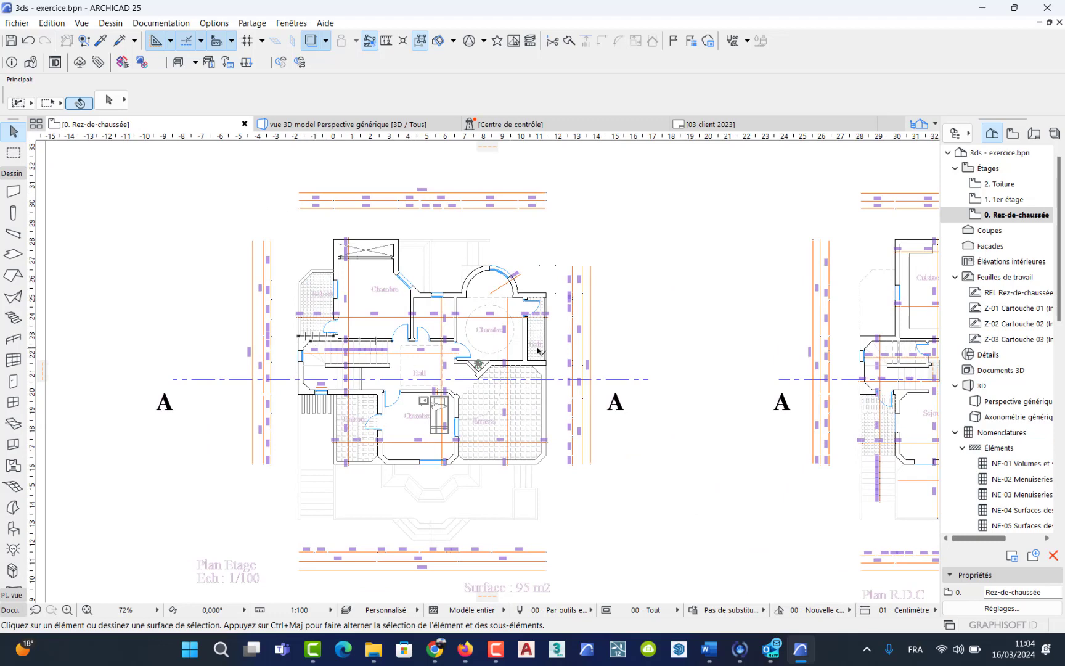
middle_click_drag(571, 353, 273, 315)
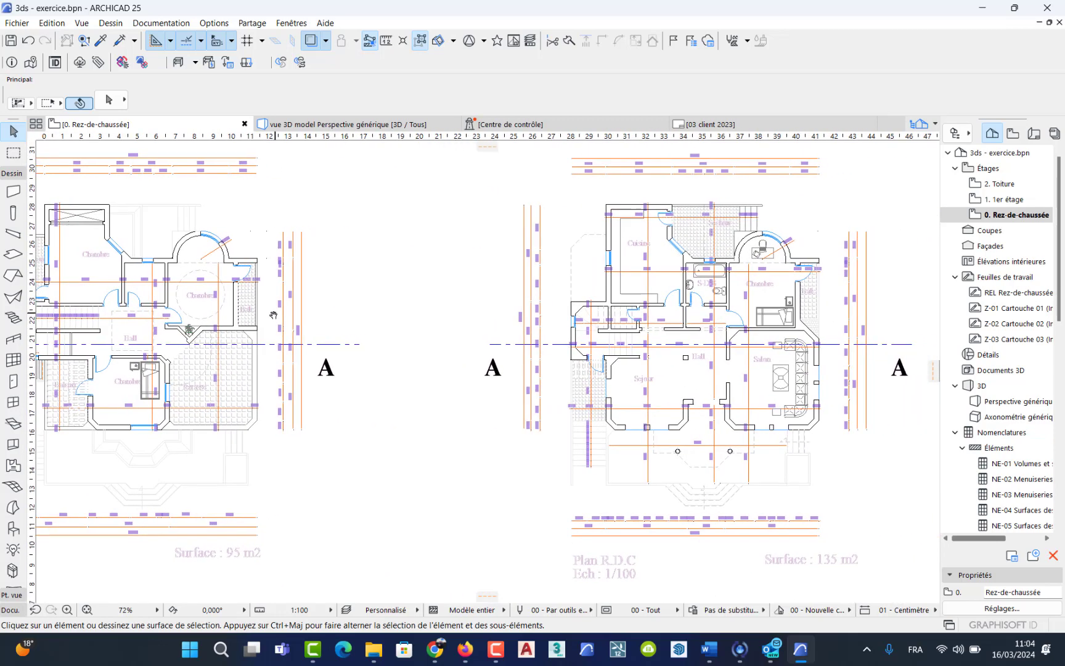
middle_click_drag(585, 391, 362, 388)
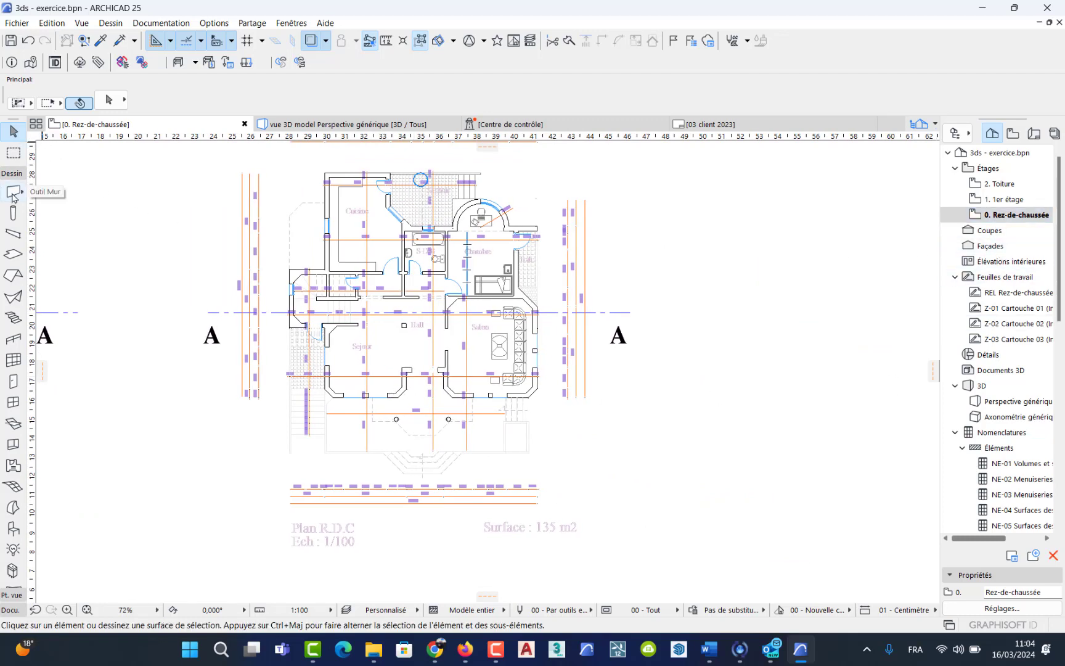
Activate the Wall tool with chained geometry for tracing the exterior walls around the ground-floor kitchen.
scroll(329, 201, "up", 5)
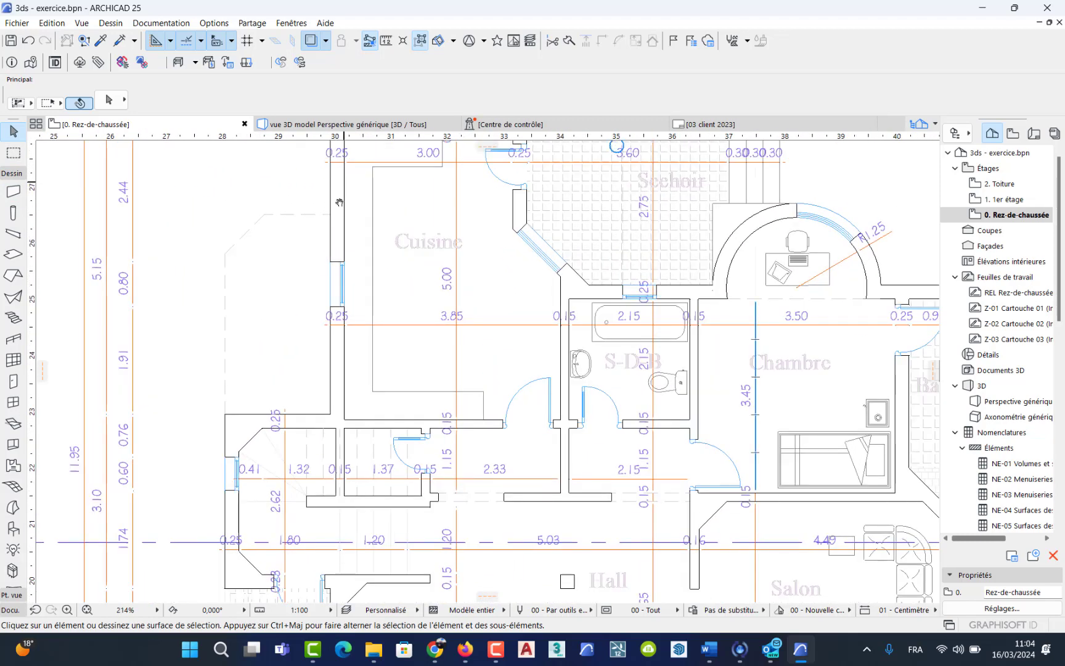
middle_click_drag(340, 202, 311, 265)
middle_click_drag(561, 442, 554, 499)
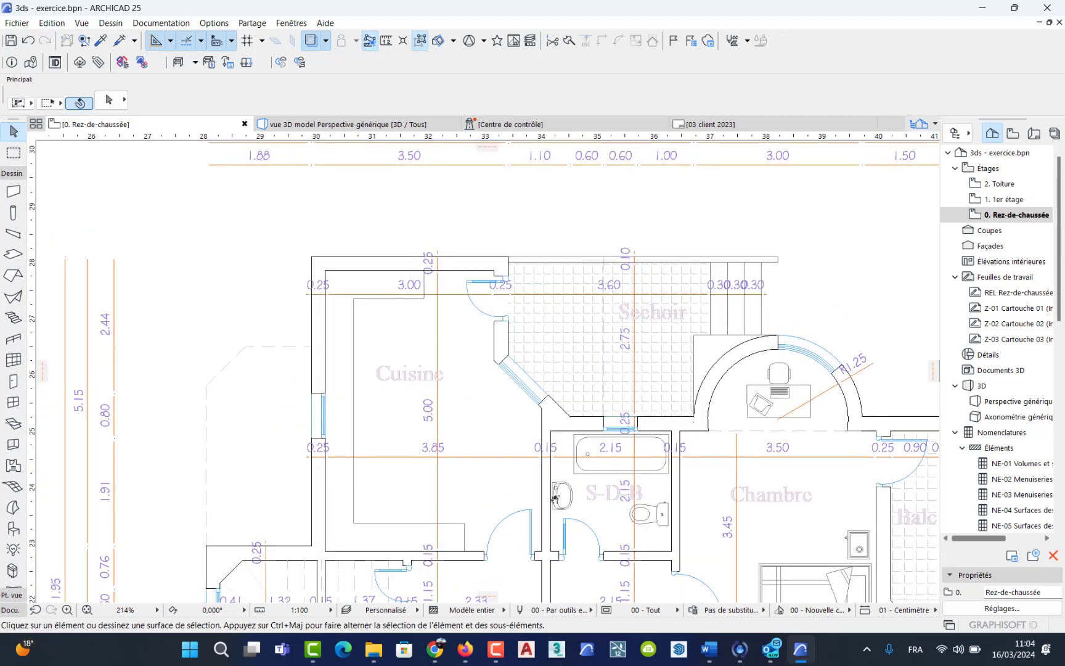
left_click(14, 192)
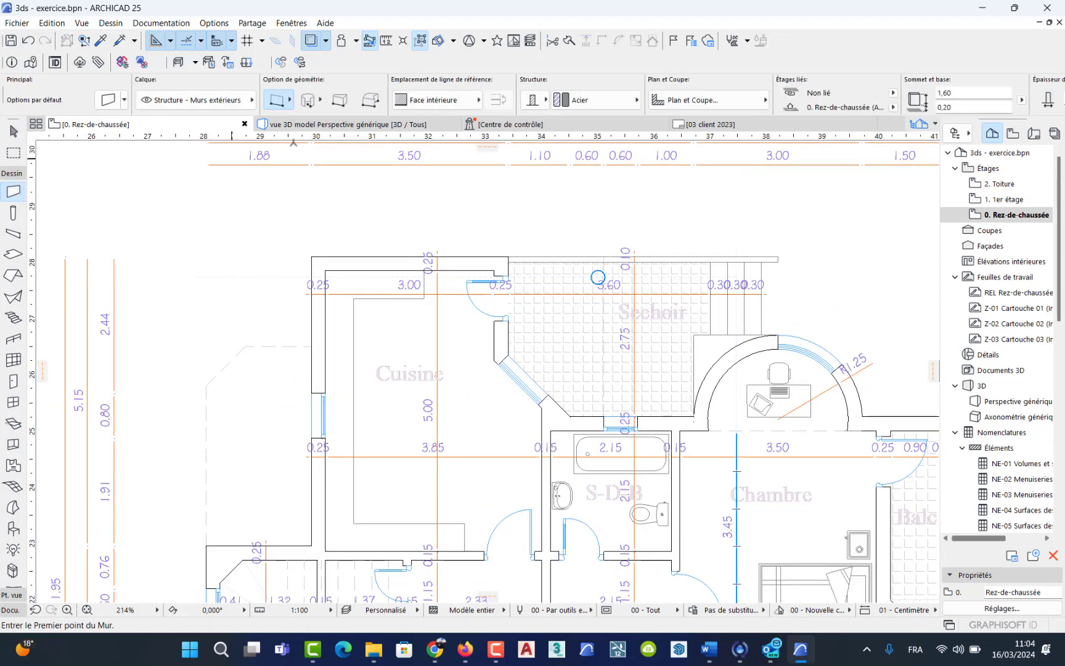
left_click(279, 104)
left_click(310, 97)
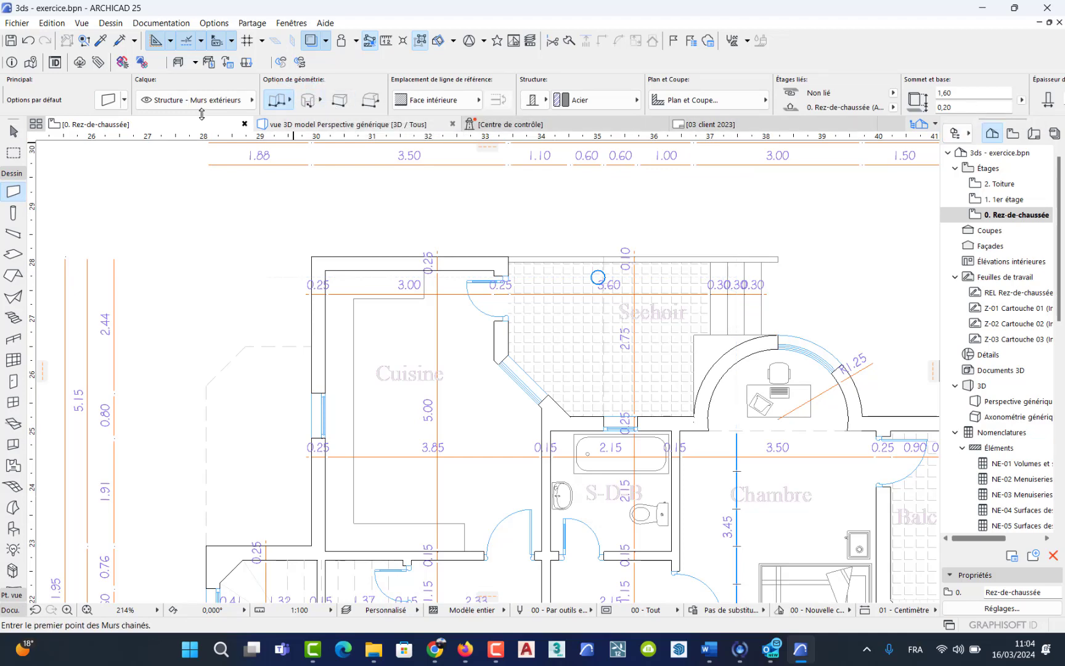
Set the default wall's base offset to 0 from the ground floor.
key("ctrl+t")
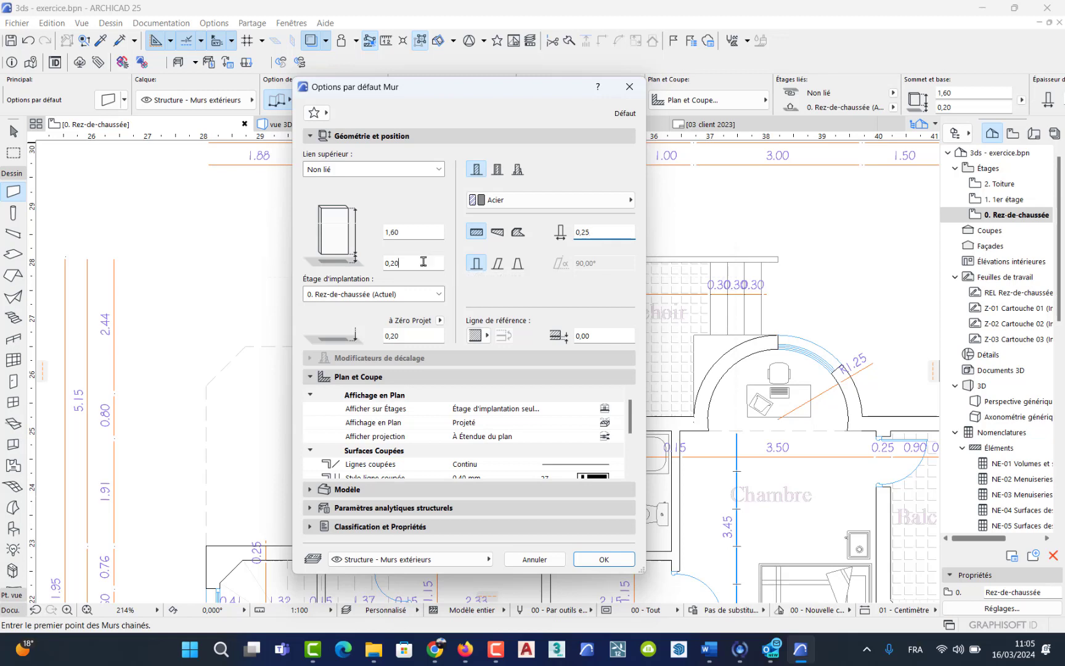
left_click_drag(423, 262, 355, 262)
type("0")
Link the default wall's top to "1. 1er étage" with a top offset of 0,00 and accept the wall settings.
left_click_drag(423, 229, 352, 228)
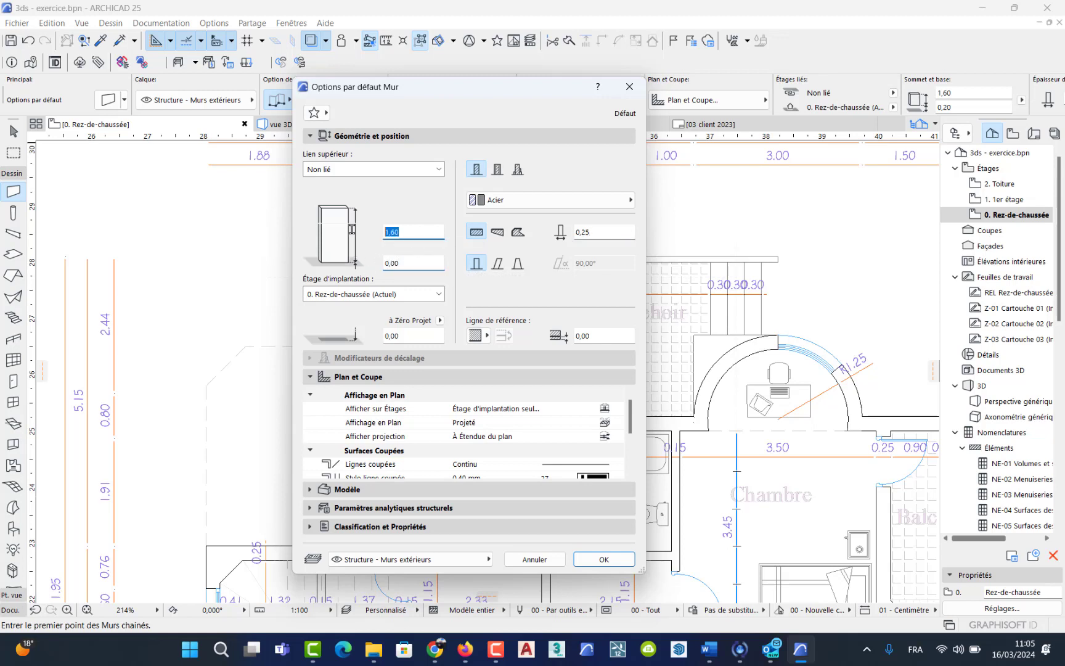
left_click(436, 170)
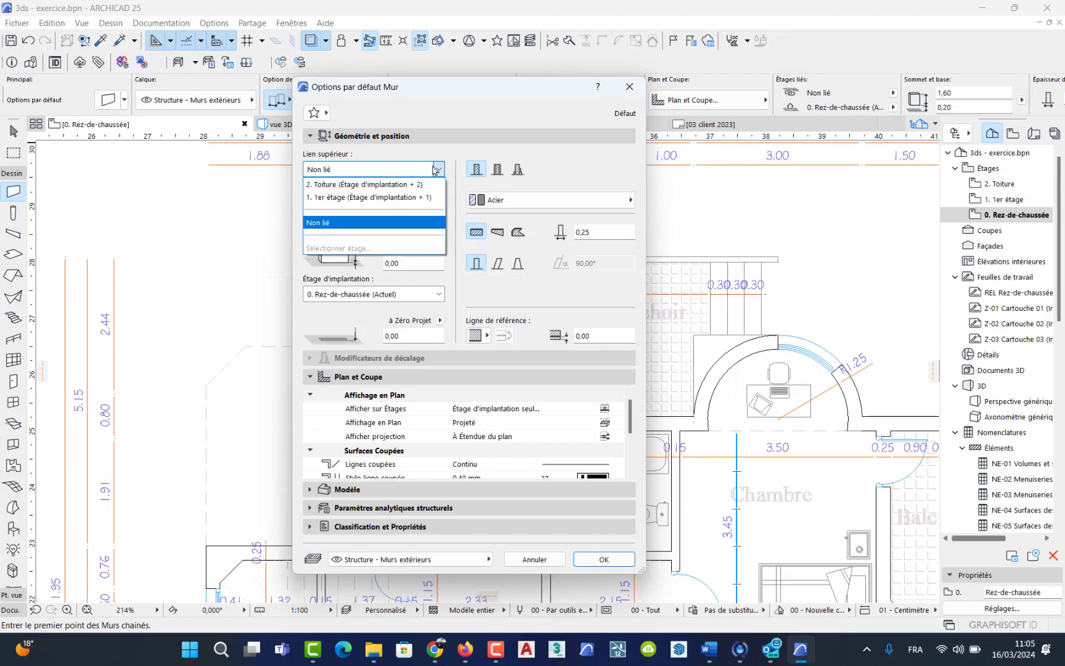
left_click(370, 198)
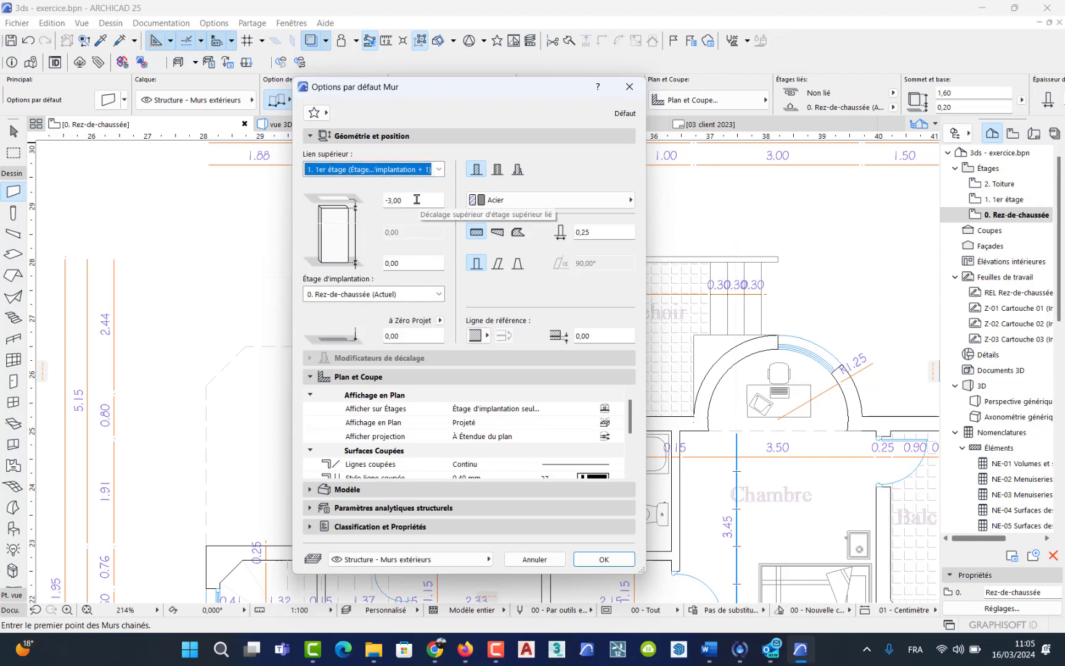
left_click(417, 202)
type("0,00")
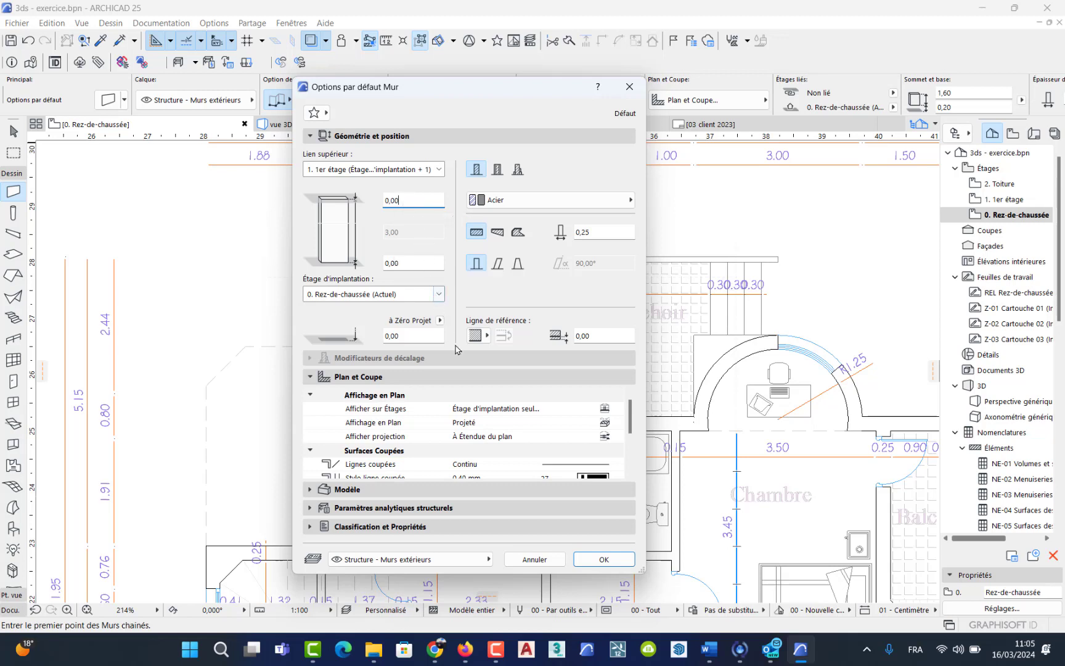
left_click(476, 171)
left_click(617, 562)
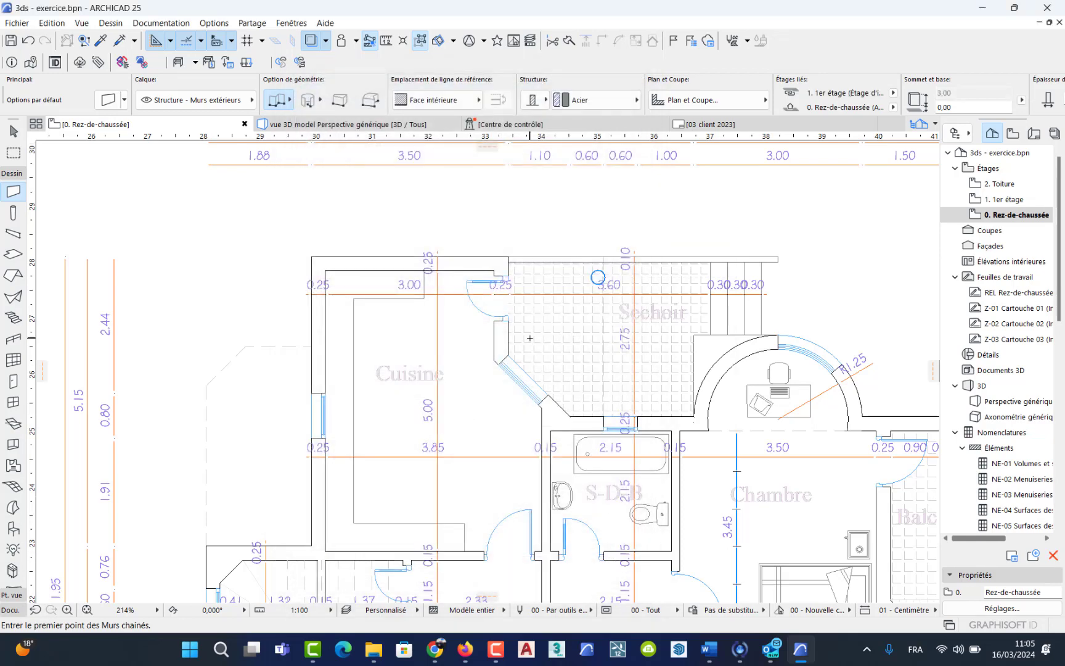
Draw the kitchen's upper exterior wall from its upper-right to its upper-left outer corner, with the reference line on Face extérieure.
scroll(530, 338, "up", 4)
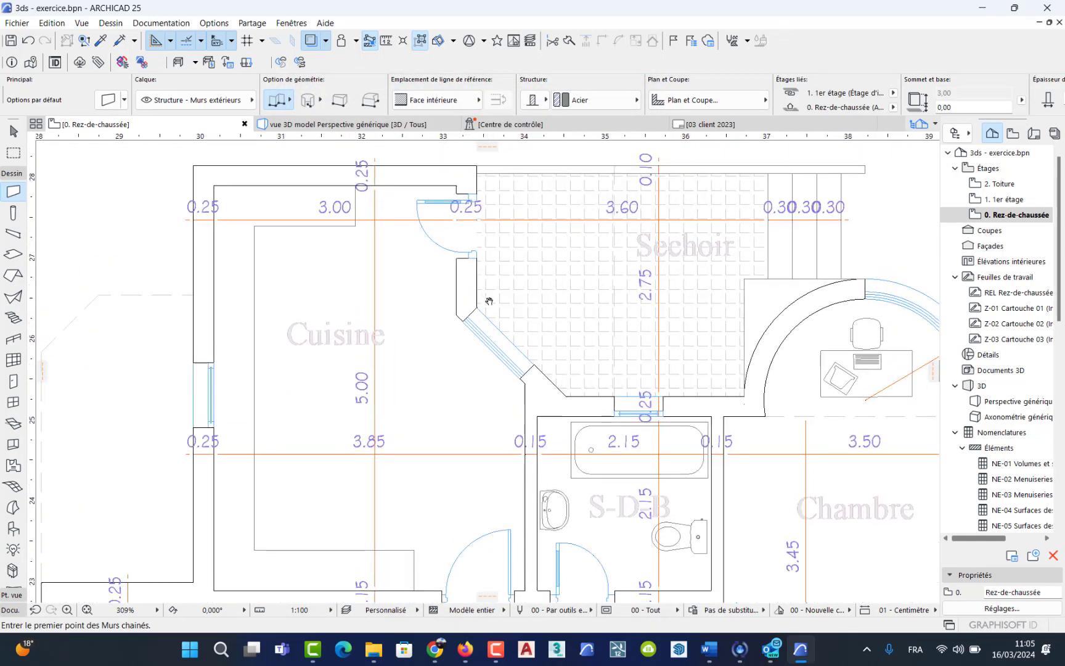
middle_click_drag(489, 301, 516, 419)
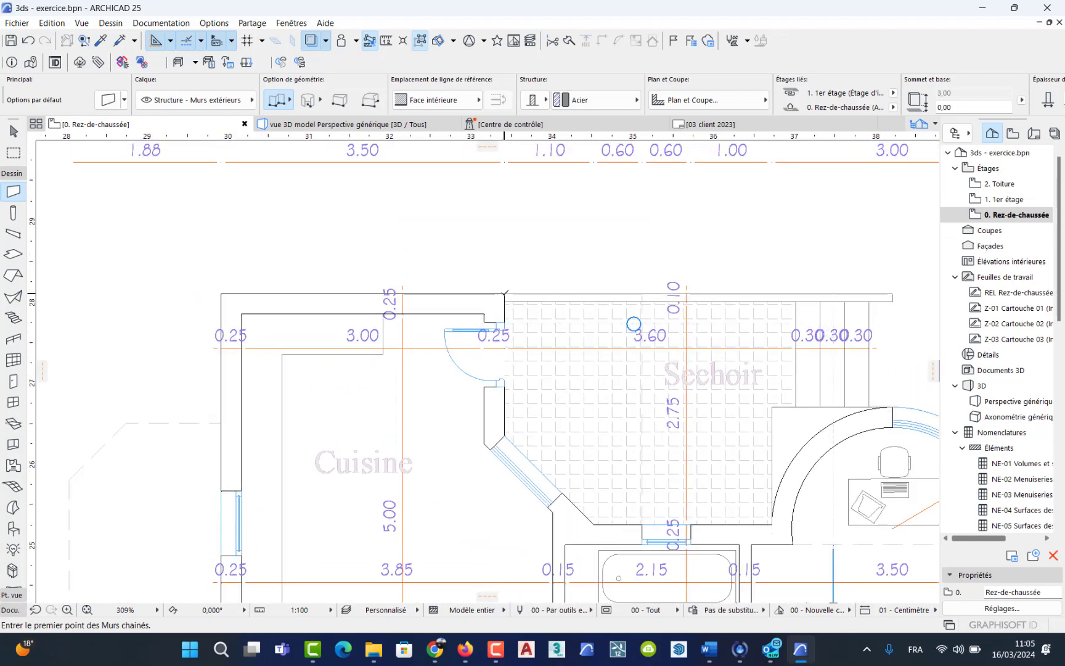
left_click(505, 293)
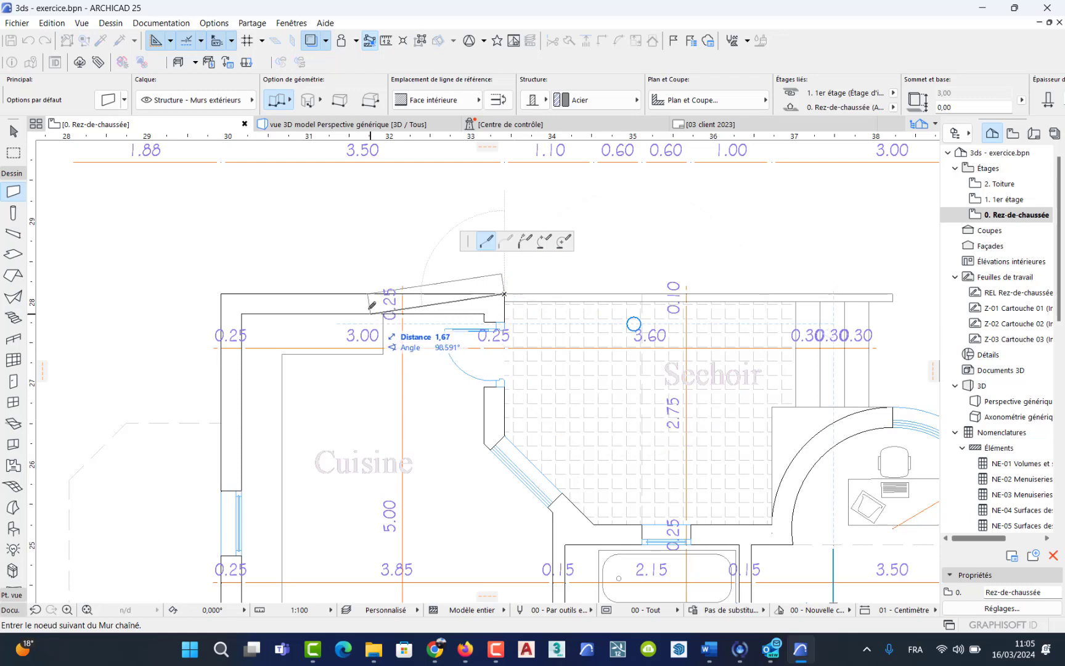
left_click(464, 106)
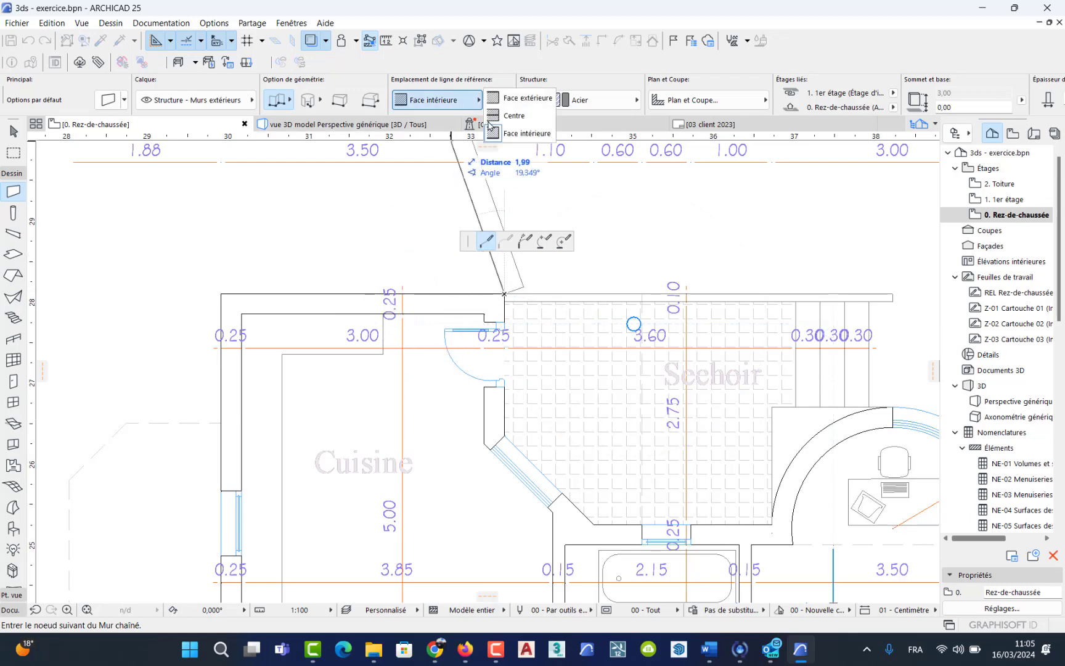
left_click(515, 98)
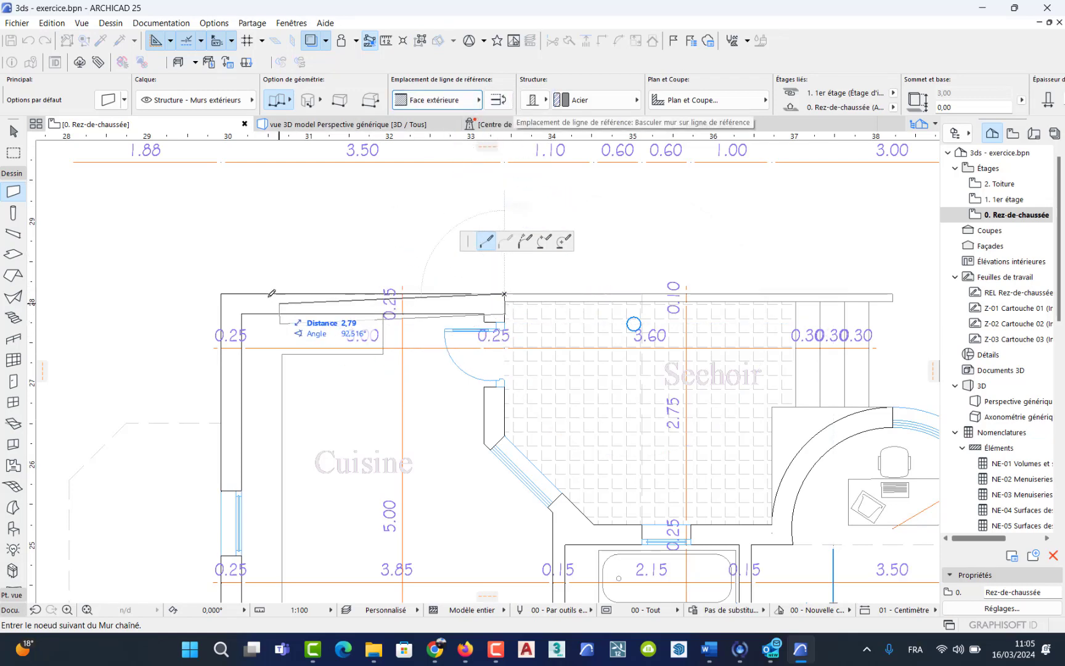
left_click(221, 294)
Extend the chained wall down the kitchen's outer left side to the corner where it meets the stairwell wall.
middle_click_drag(227, 563, 294, 177)
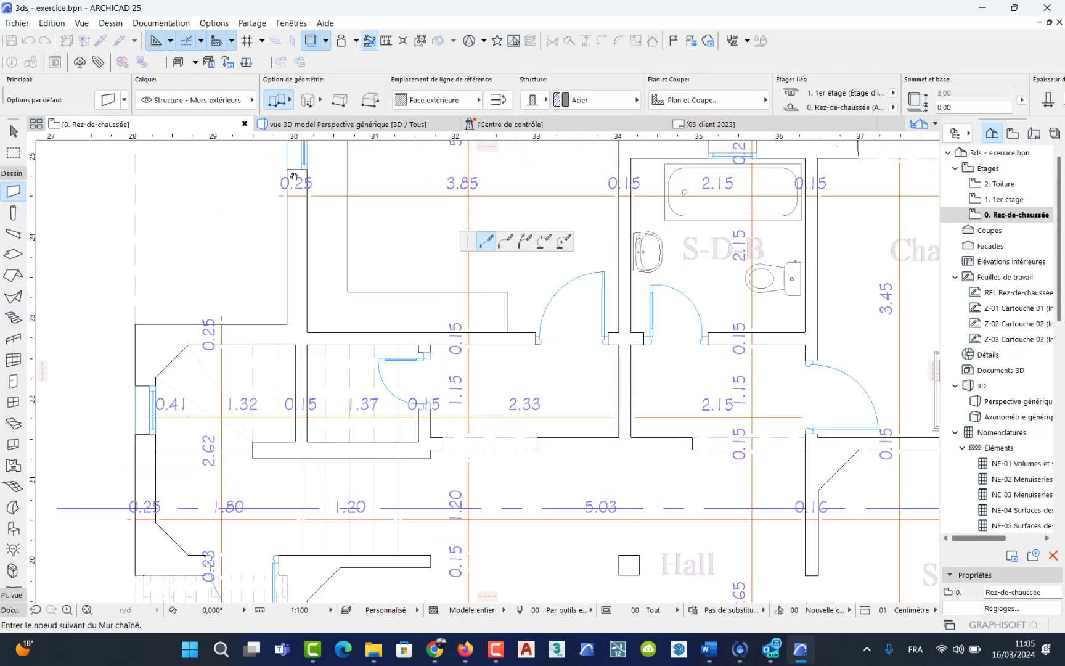
double_click(290, 316)
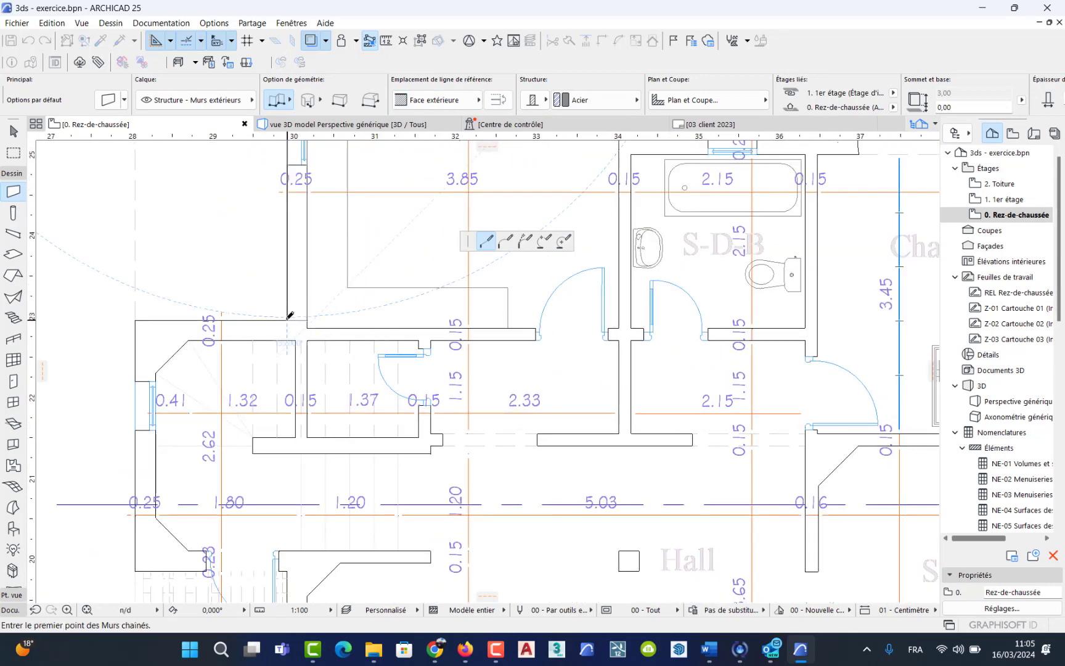
left_click(288, 319)
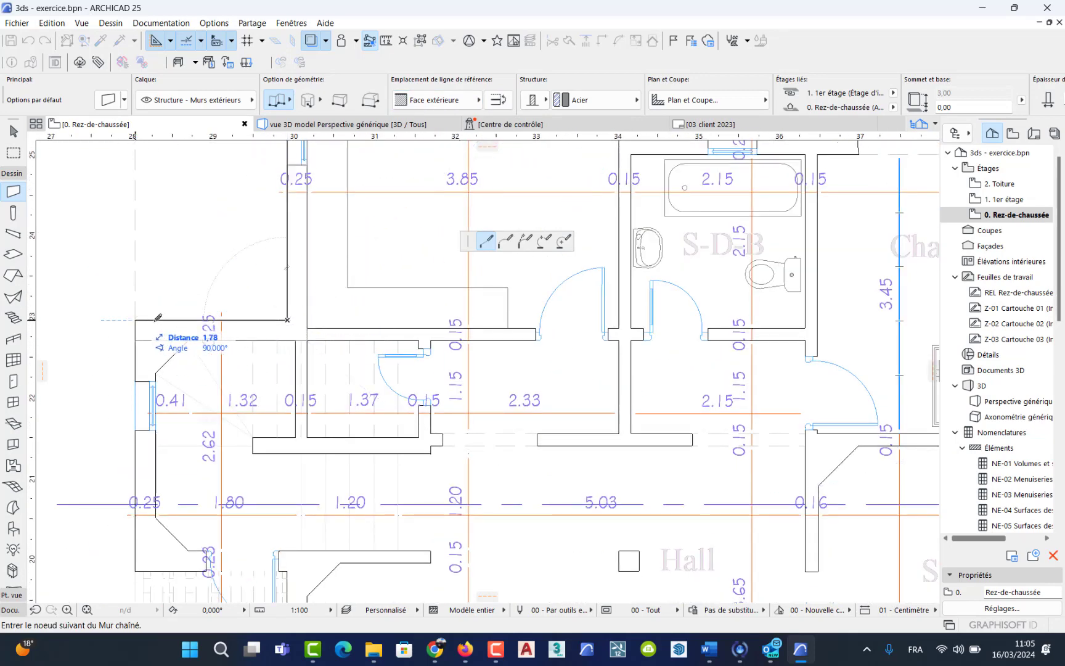
Place a vertical guide line at the stairwell's upper chamfer corner and end the wall chain on it with a segment about 1.22 m long.
scroll(203, 330, "up", 3)
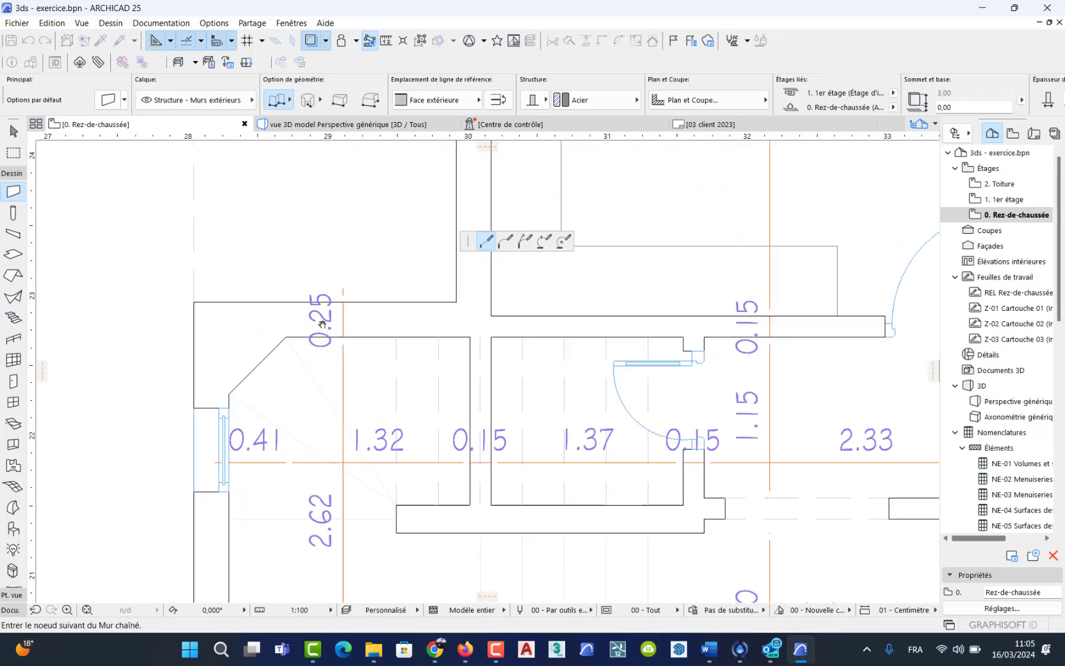
scroll(349, 318, "up", 5)
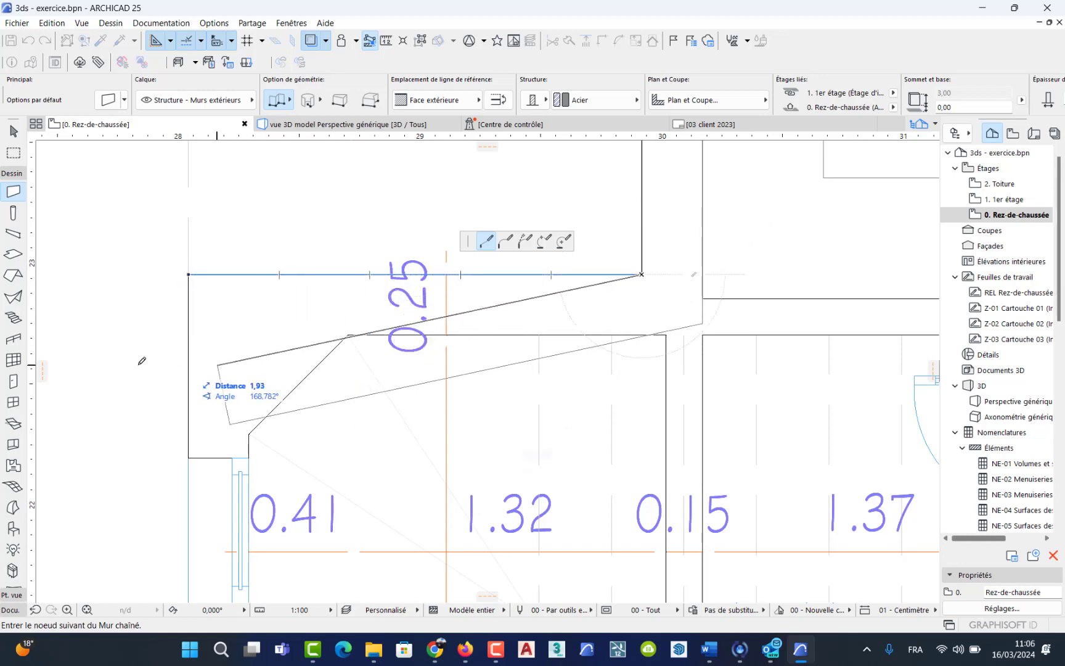
left_click_drag(34, 332, 105, 331)
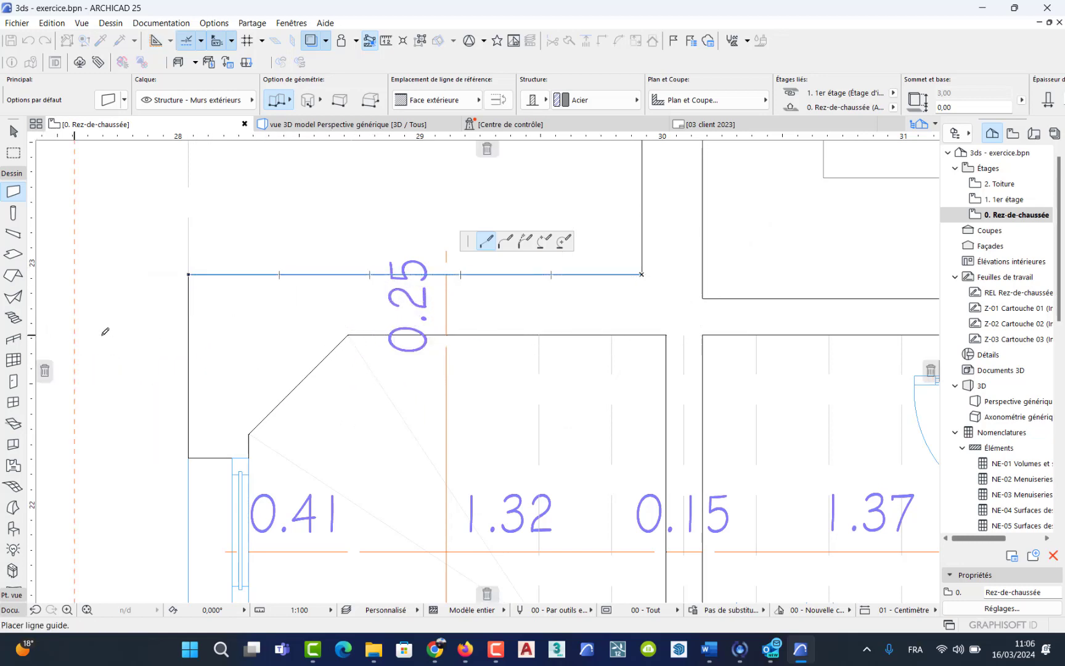
left_click_drag(353, 322, 347, 333)
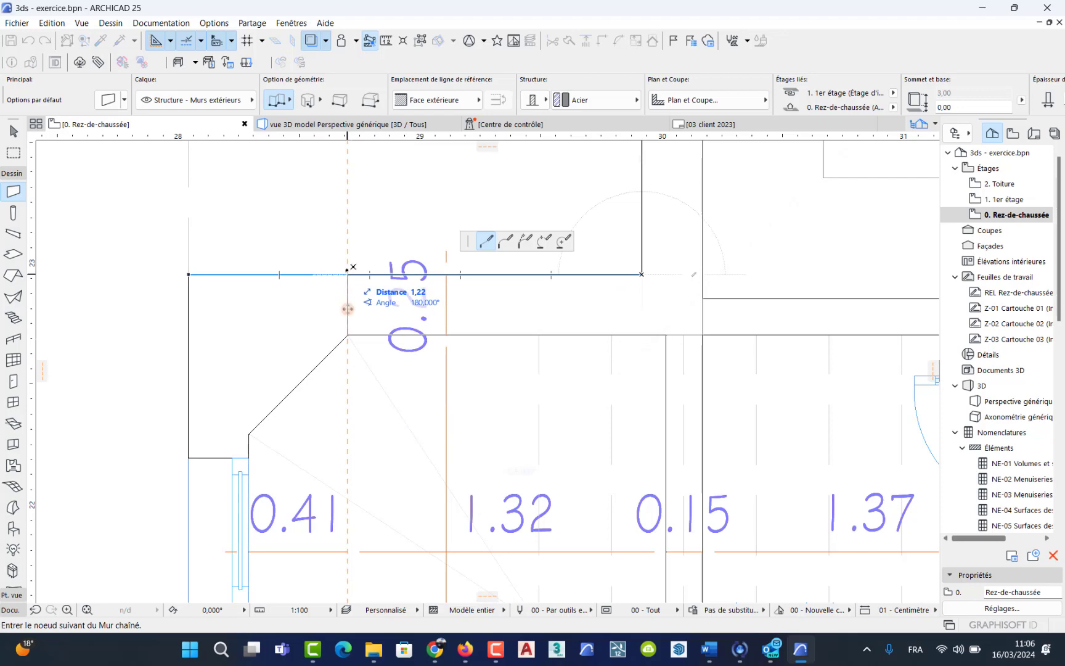
double_click(348, 309)
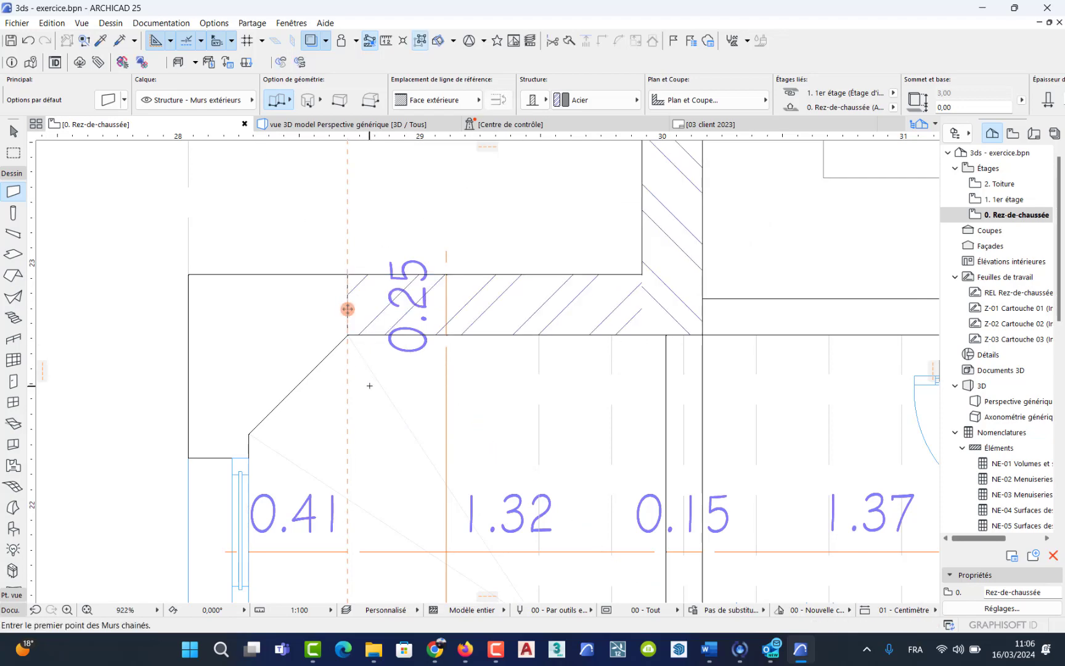
Draw the entrance door's exterior wall along its outer face, from the guide line at the stairwell's lower chamfer to the outer corner by the living room.
middle_click_drag(369, 443, 347, 217)
scroll(356, 282, "down", 5)
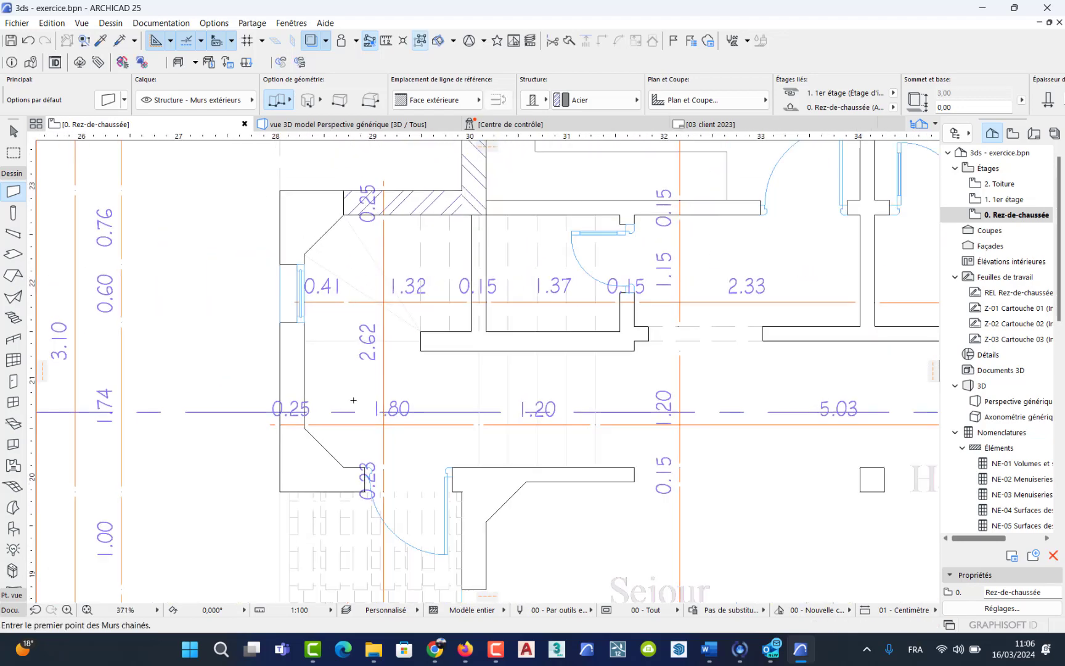
middle_click_drag(352, 402, 311, 312)
scroll(324, 404, "up", 5)
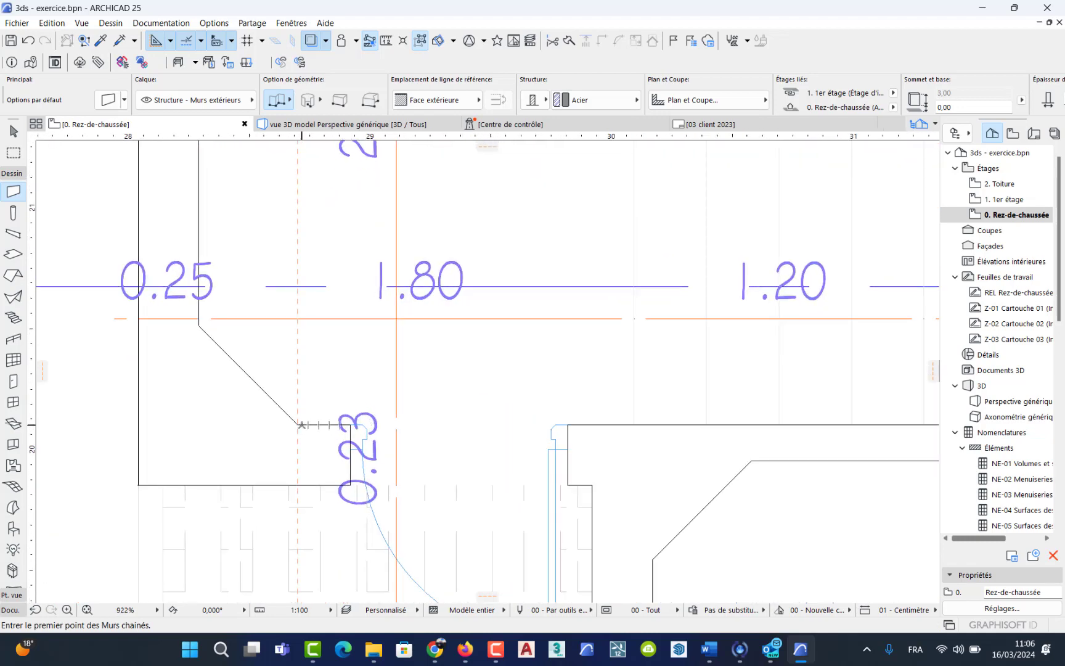
left_click(299, 424)
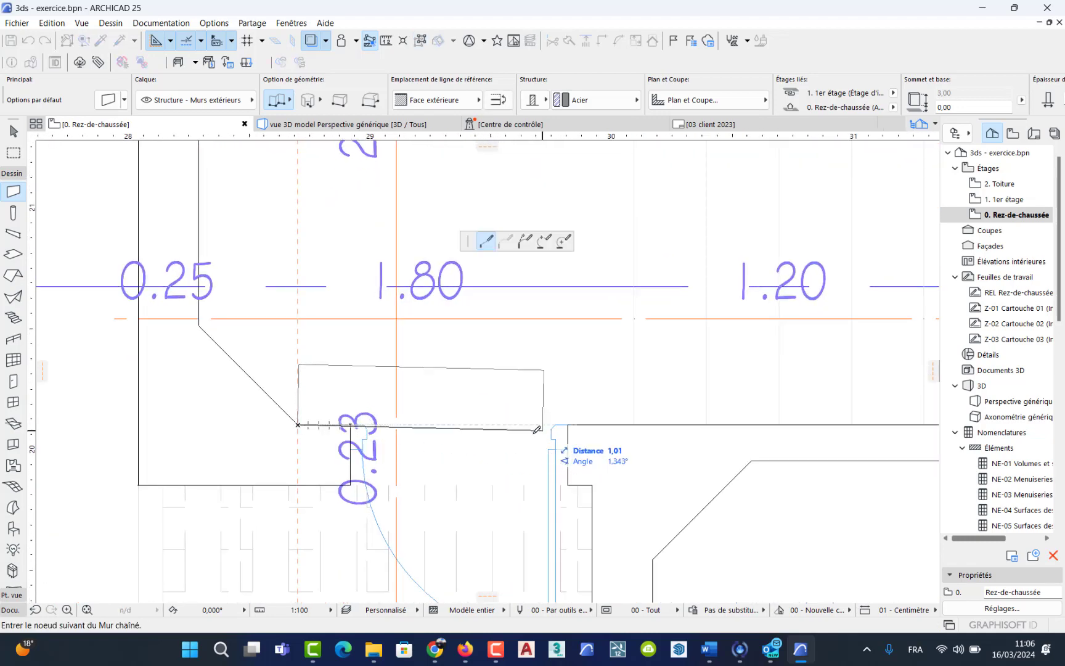
key("Escape")
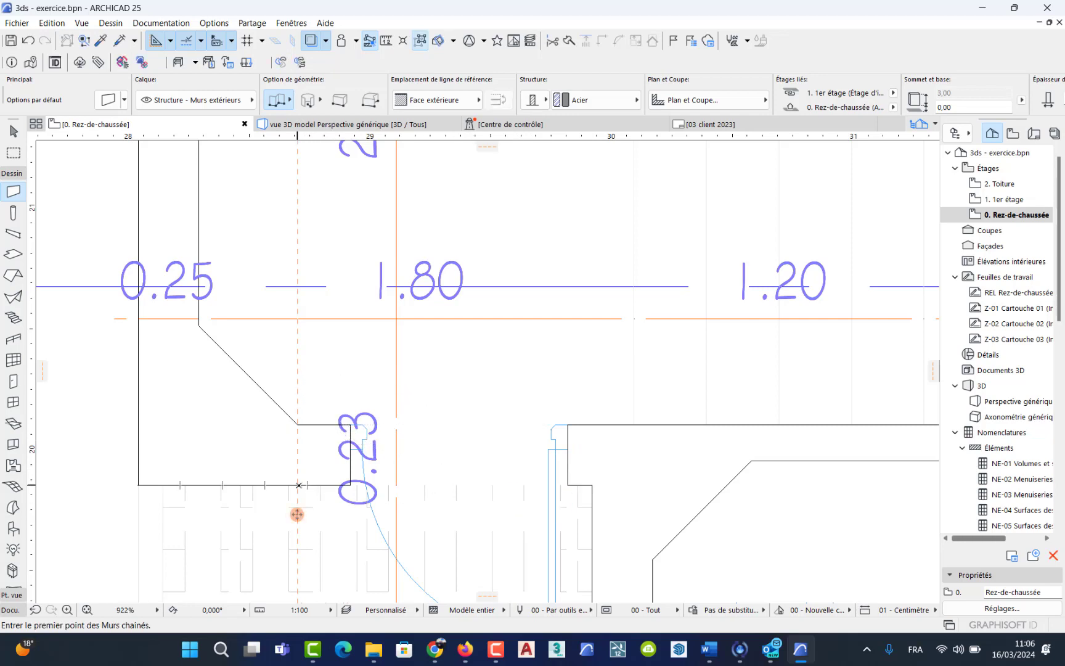
left_click(297, 485)
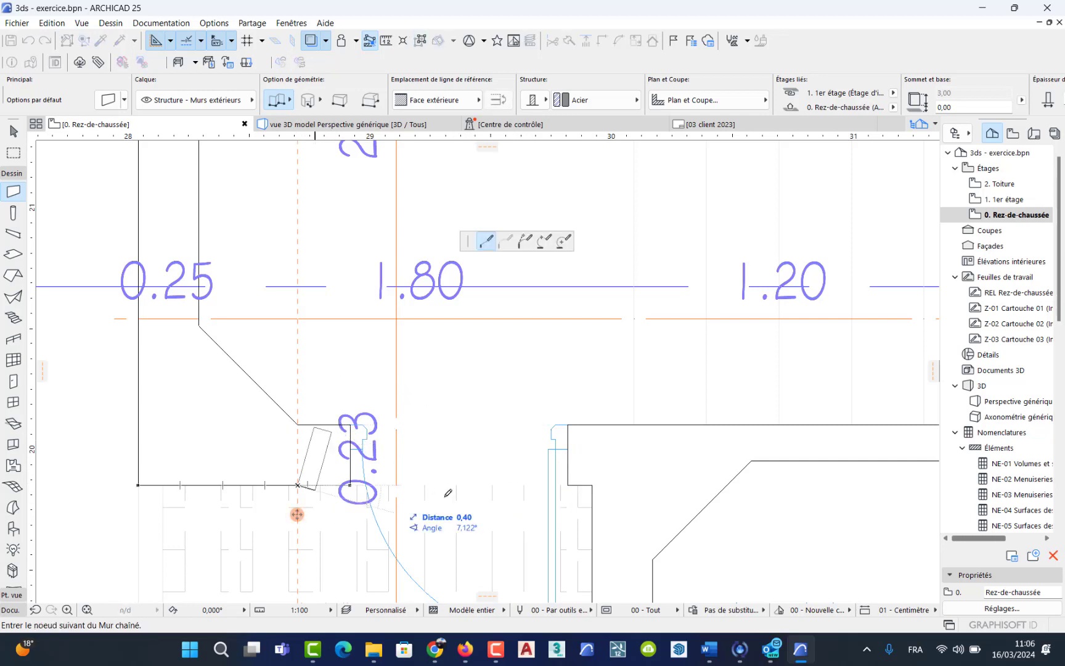
double_click(592, 485)
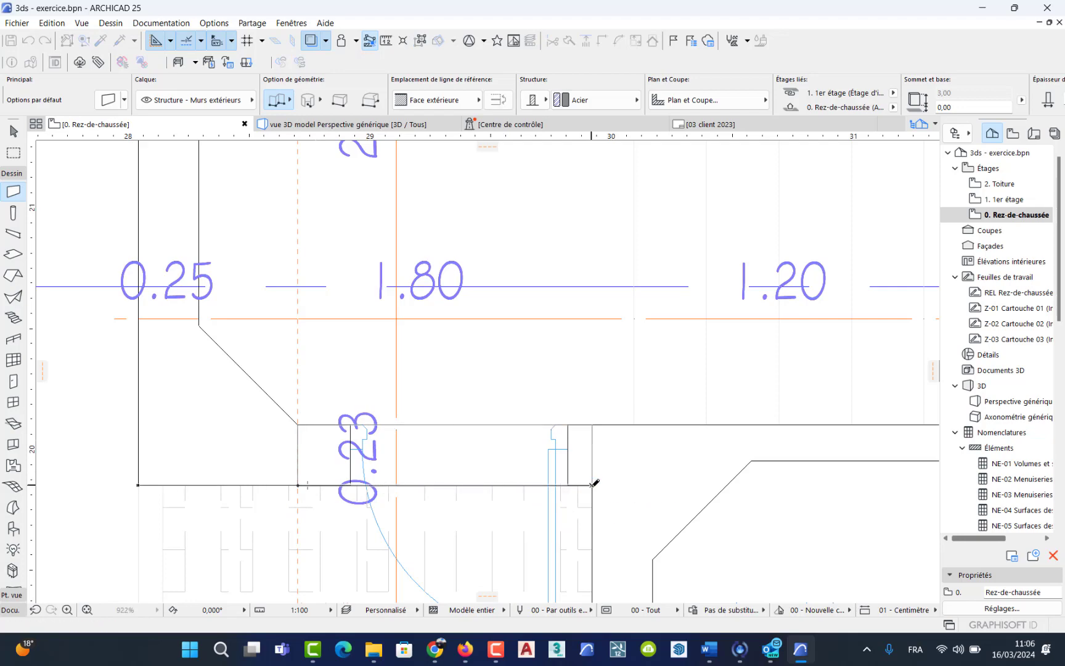
Draw the stairwell's window wall between its two inner chamfer corners, with the reference line on Face intérieure.
scroll(592, 479, "down", 4)
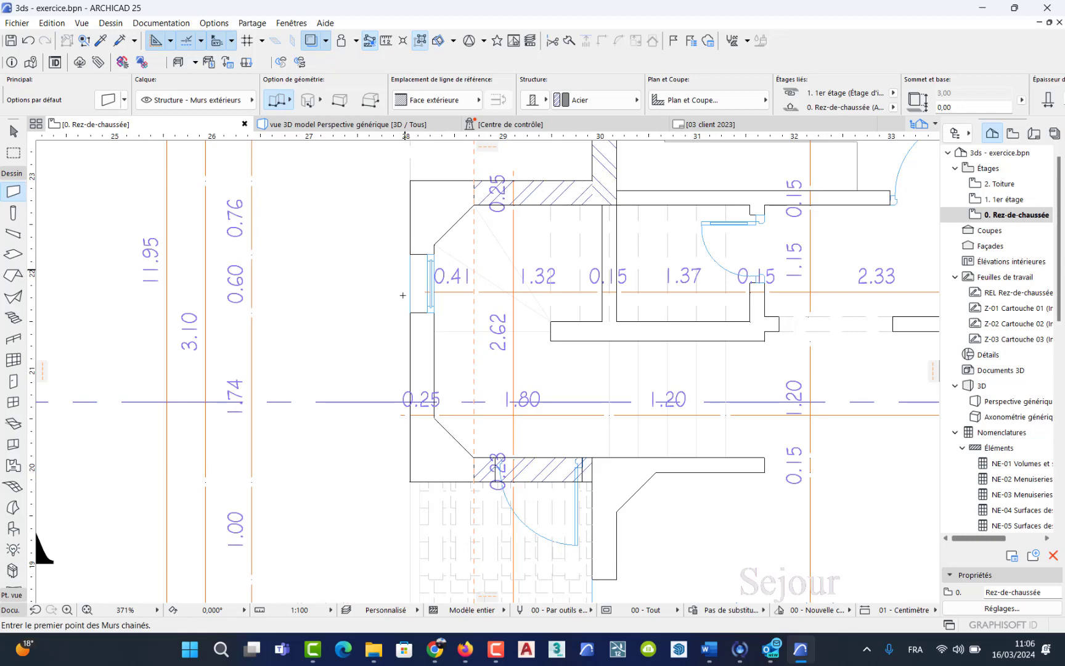
scroll(442, 249, "up", 2)
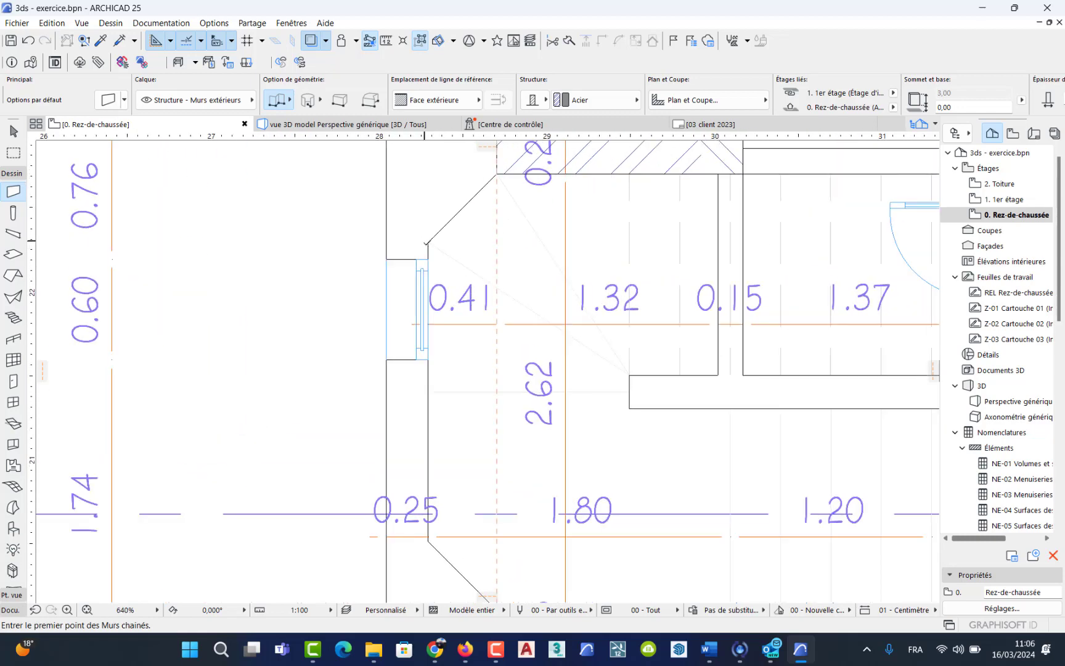
left_click(428, 243)
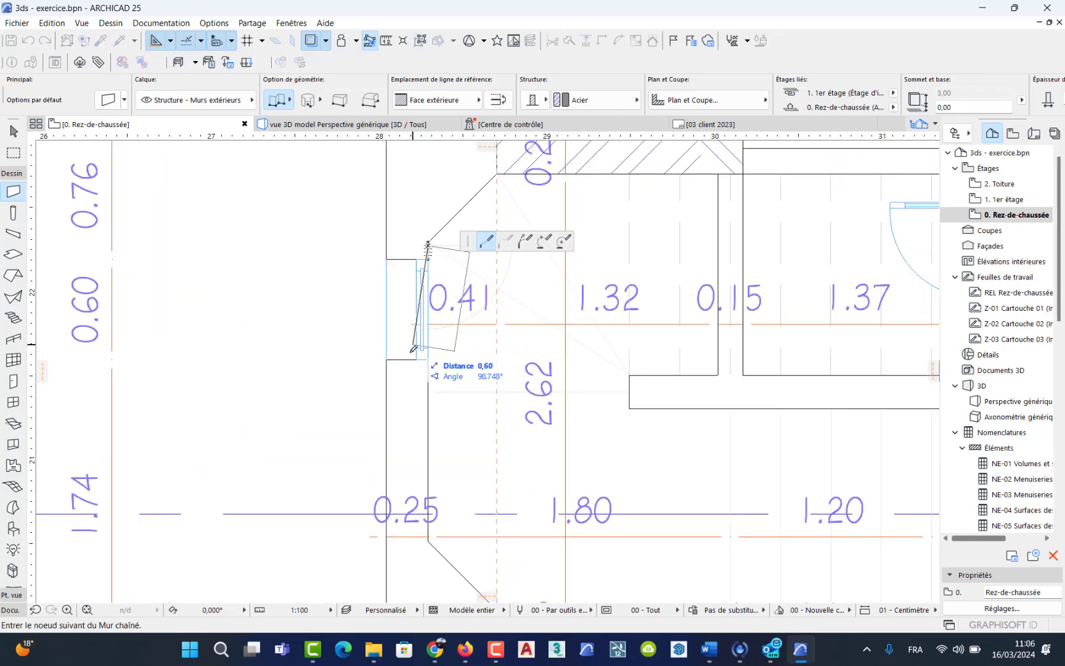
key("Escape")
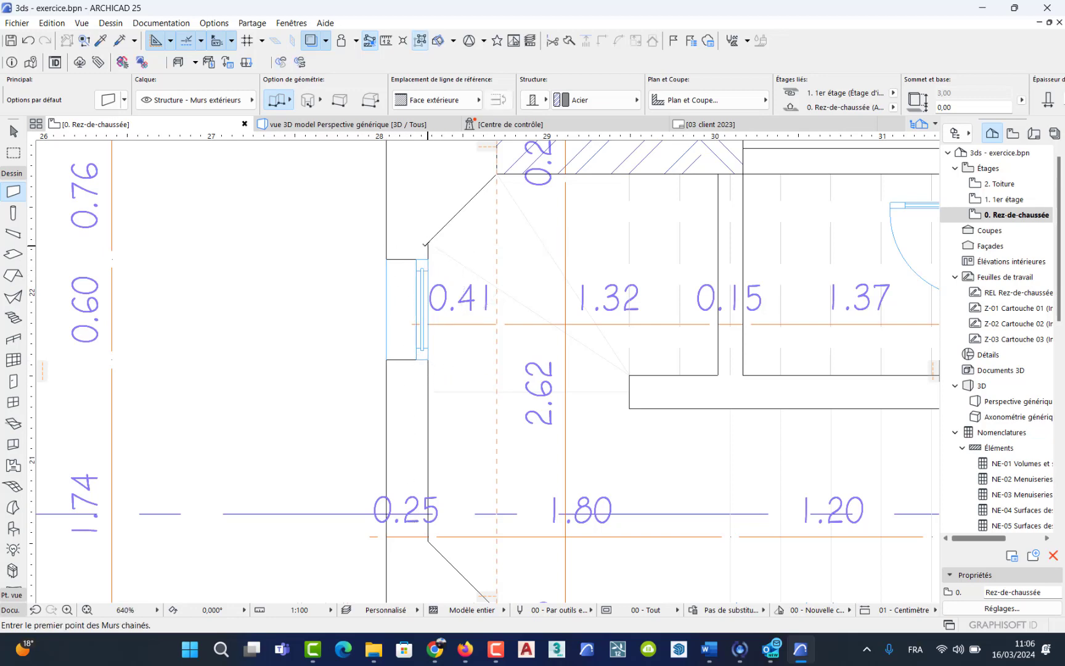
left_click(429, 243)
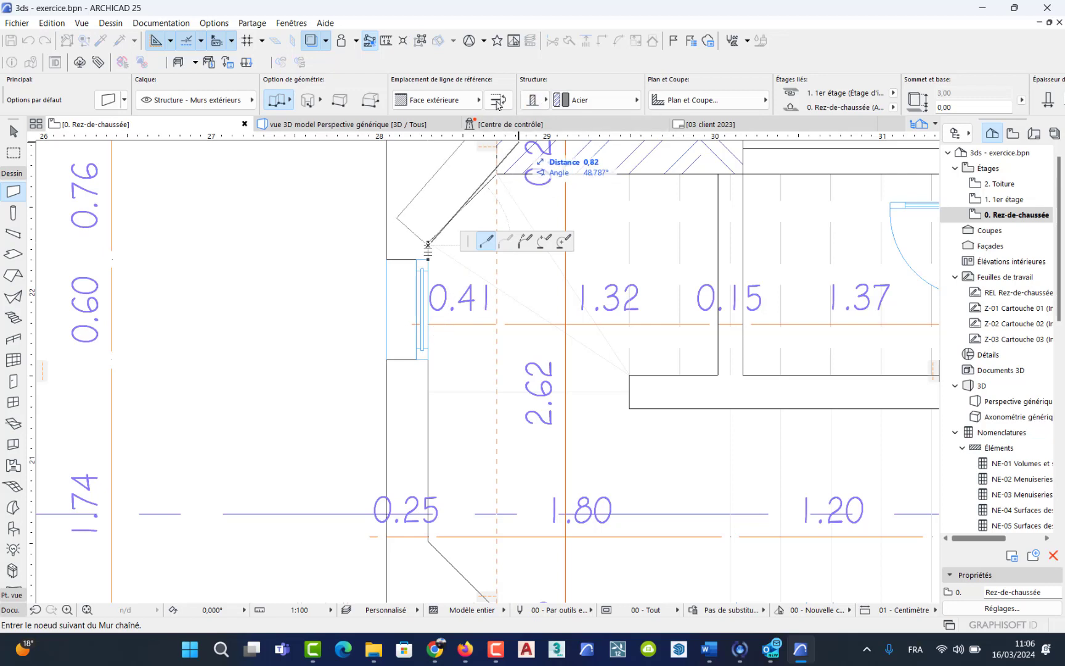
left_click(467, 108)
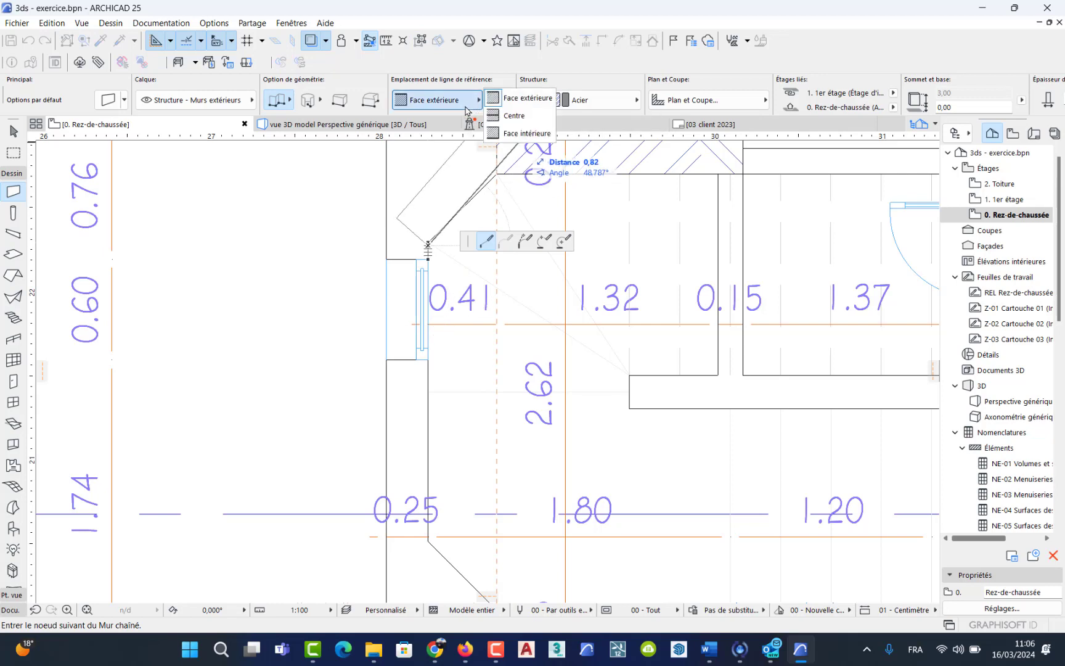
left_click(515, 133)
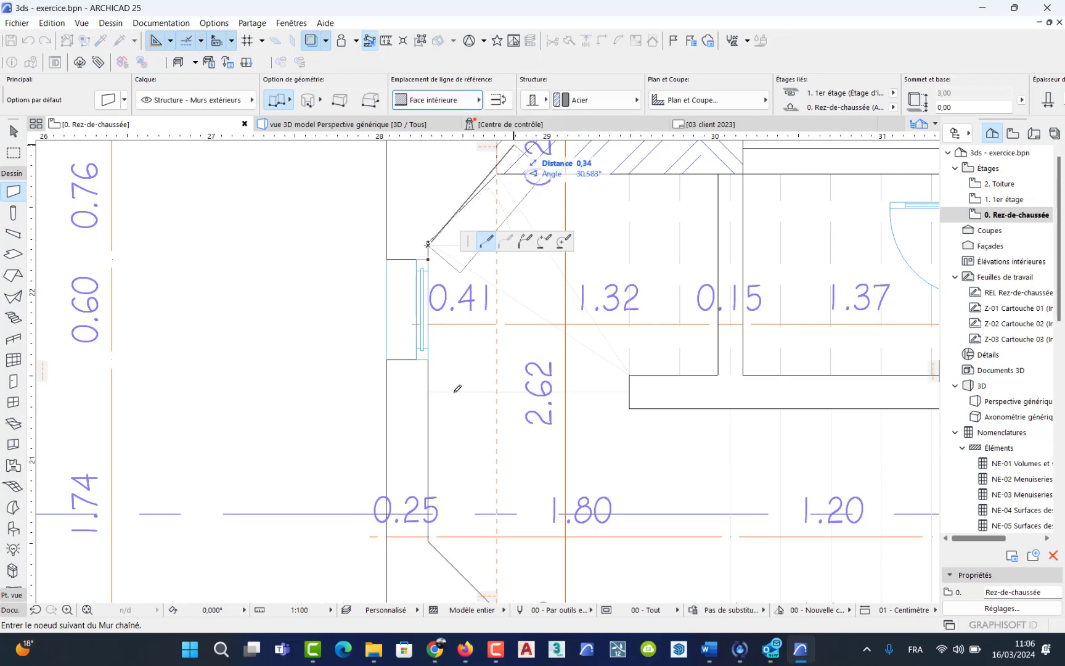
double_click(431, 537)
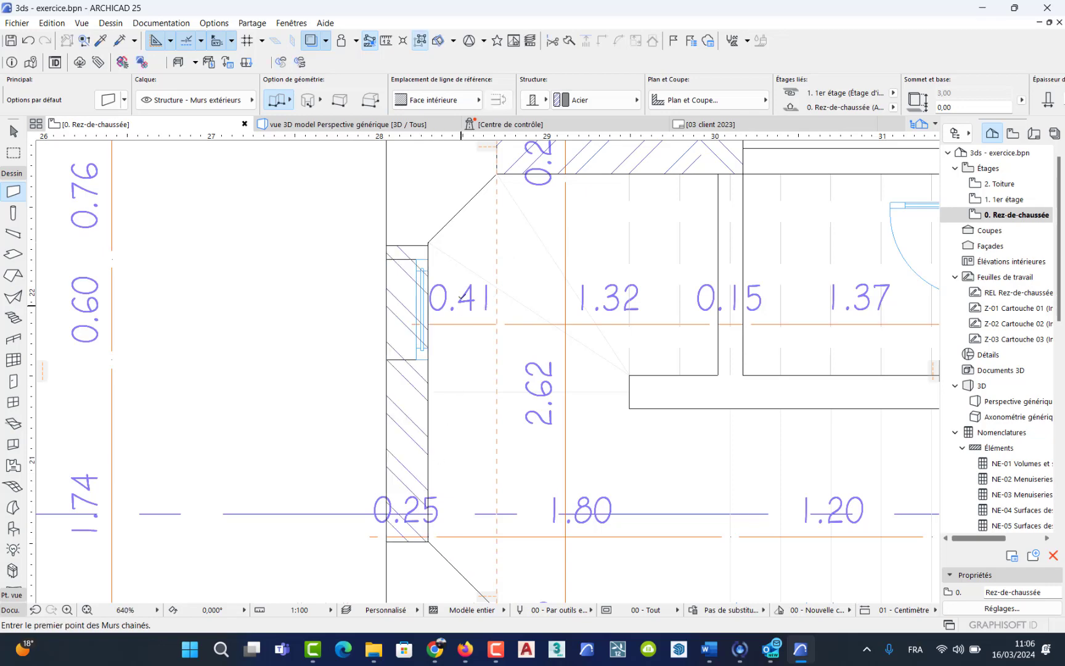
Fill the stairwell's upper chamfered corner with a polygonal wall traced along its outer edges and inner diagonal.
middle_click_drag(462, 297, 434, 460)
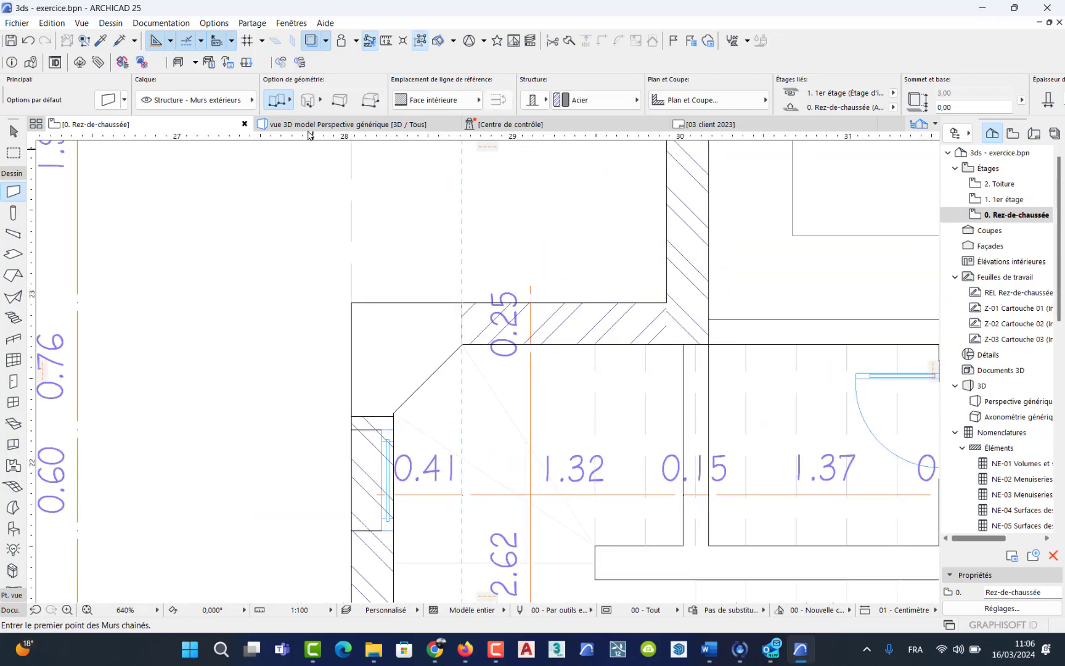
left_click(372, 101)
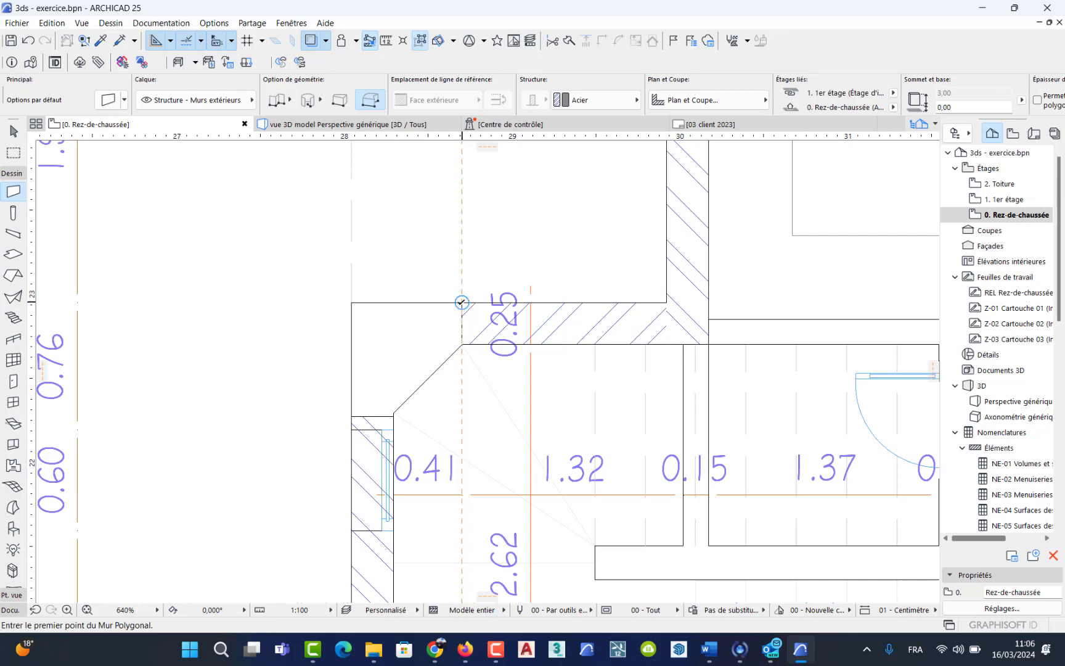
left_click(462, 302)
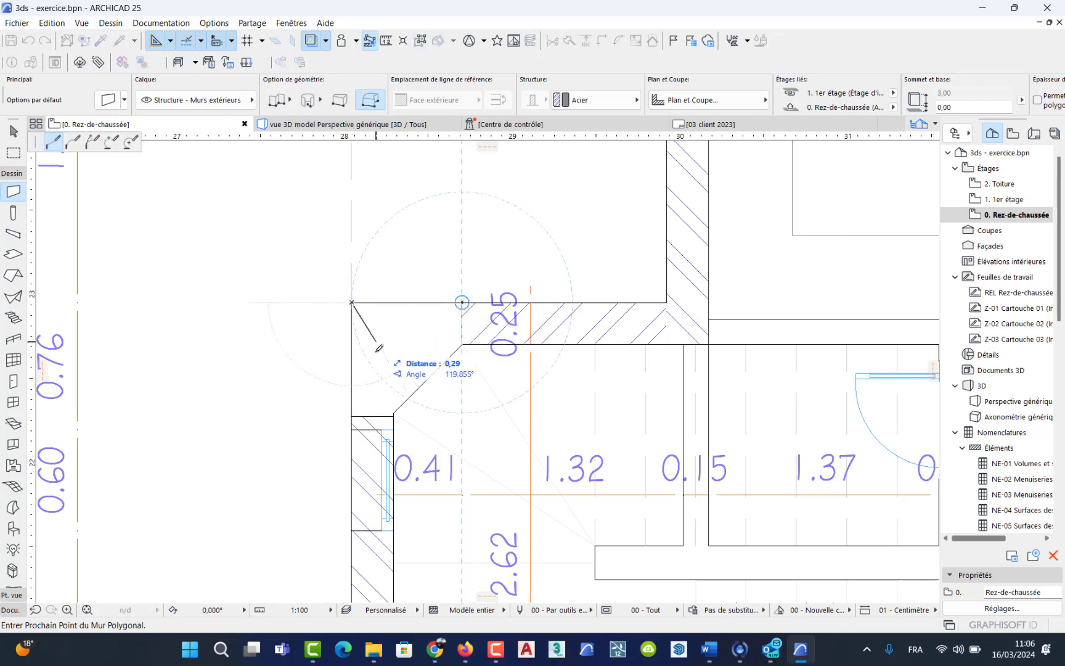
left_click(352, 416)
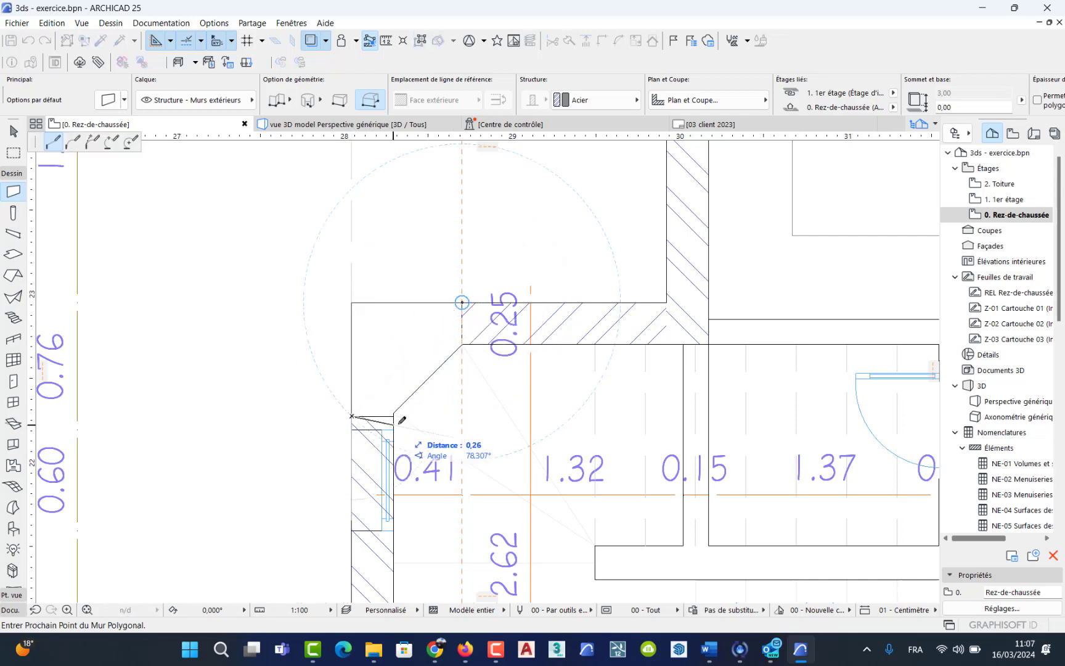
scroll(396, 410, "up", 8)
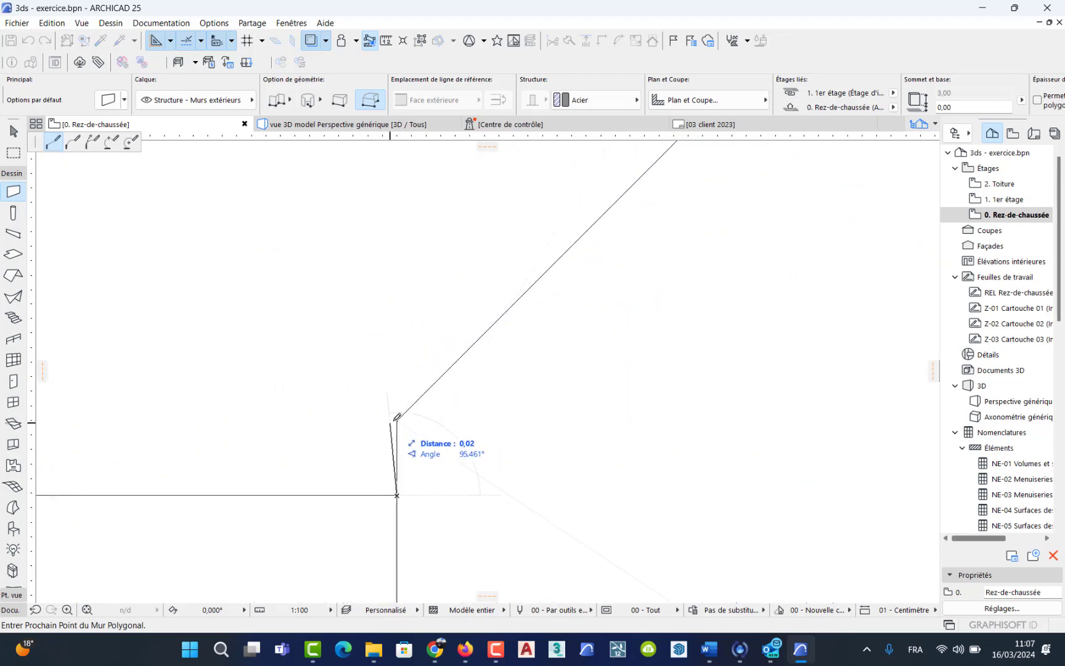
scroll(423, 420, "down", 4)
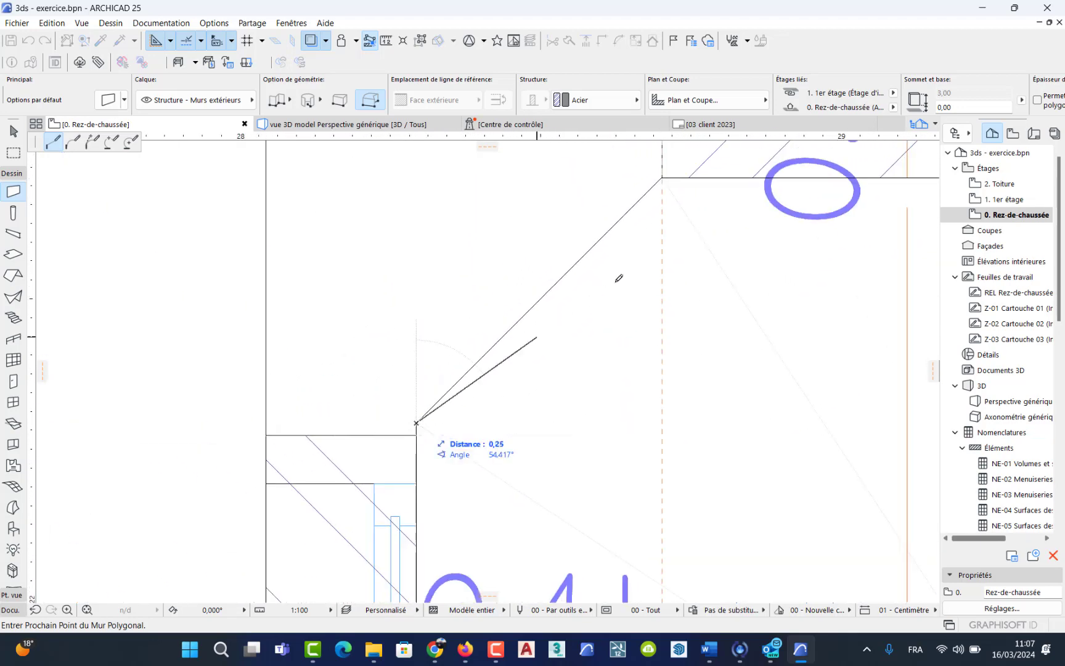
left_click(663, 179)
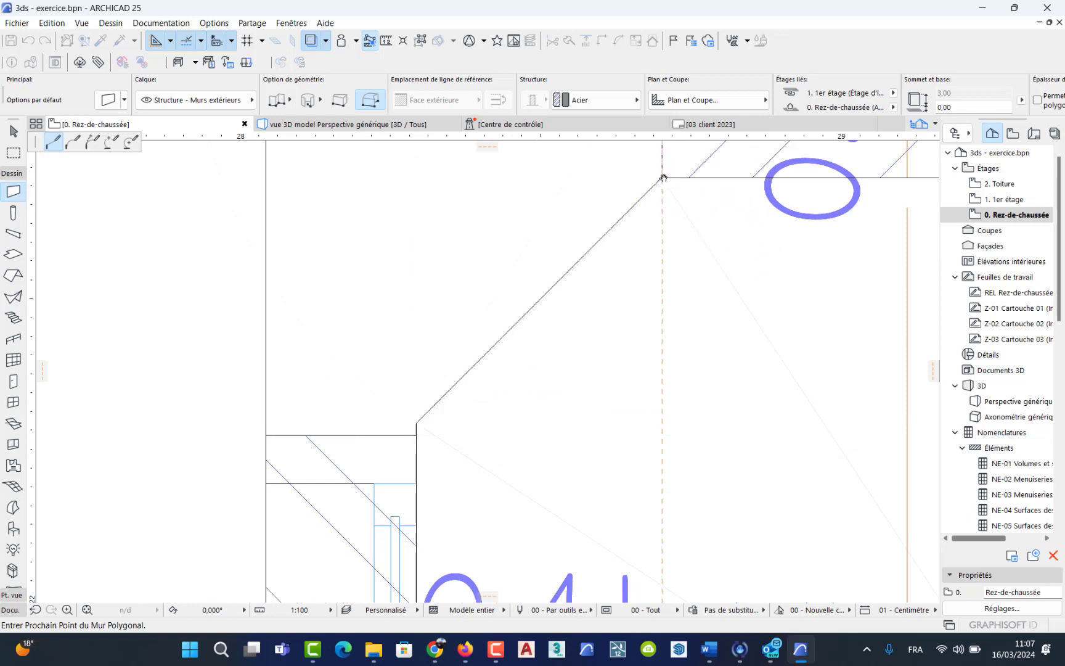
middle_click_drag(664, 178, 592, 481)
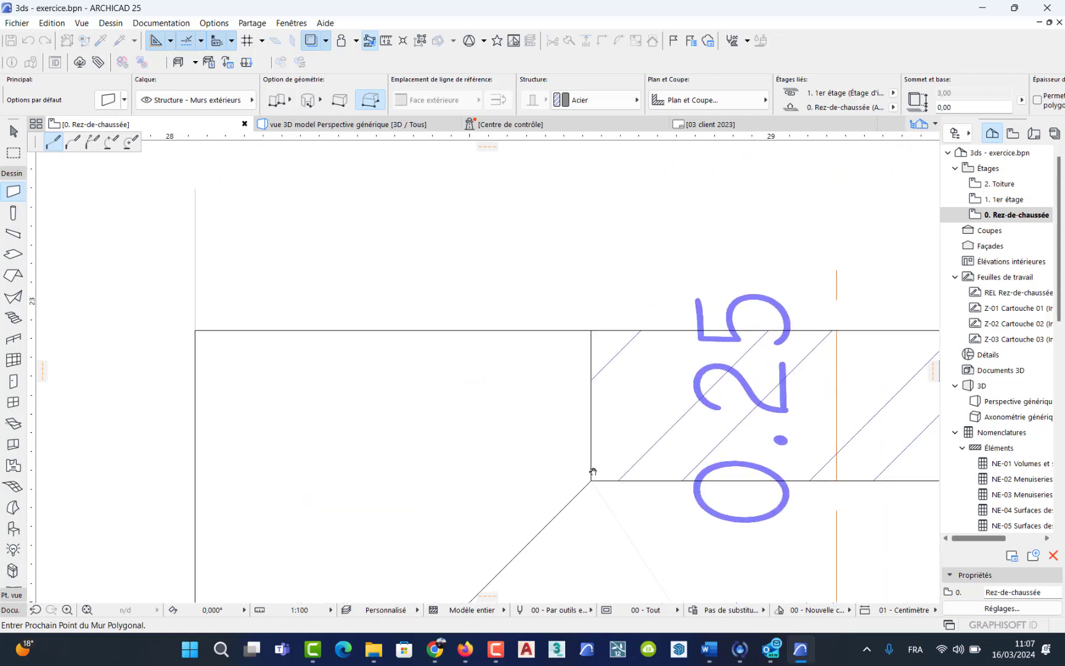
left_click(591, 330)
scroll(567, 420, "down", 9)
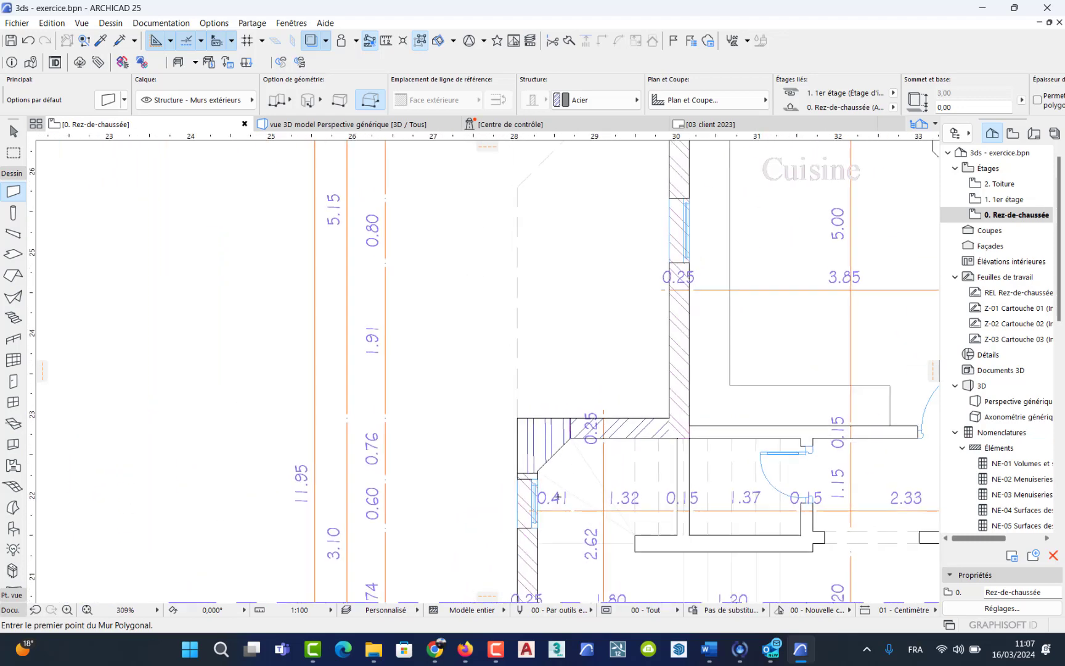
Trace a closed polygonal wall over the stairwell's lower chamfered corner, between the window wall and the entrance wall.
scroll(472, 341, "up", 5)
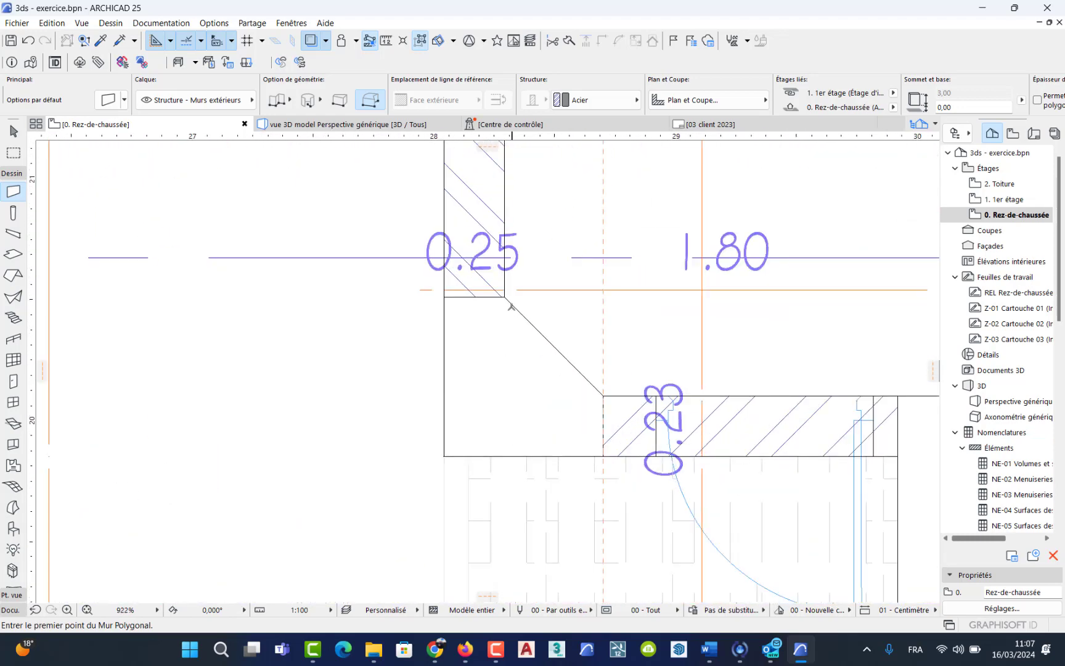
scroll(511, 305, "up", 3)
left_click(501, 293)
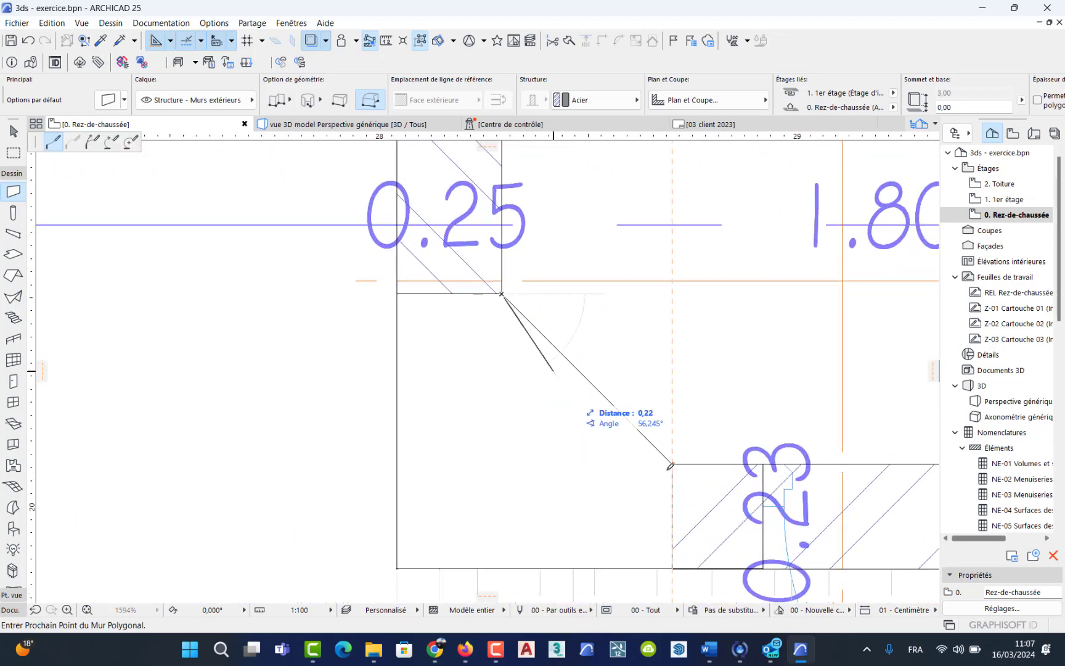
left_click(672, 462)
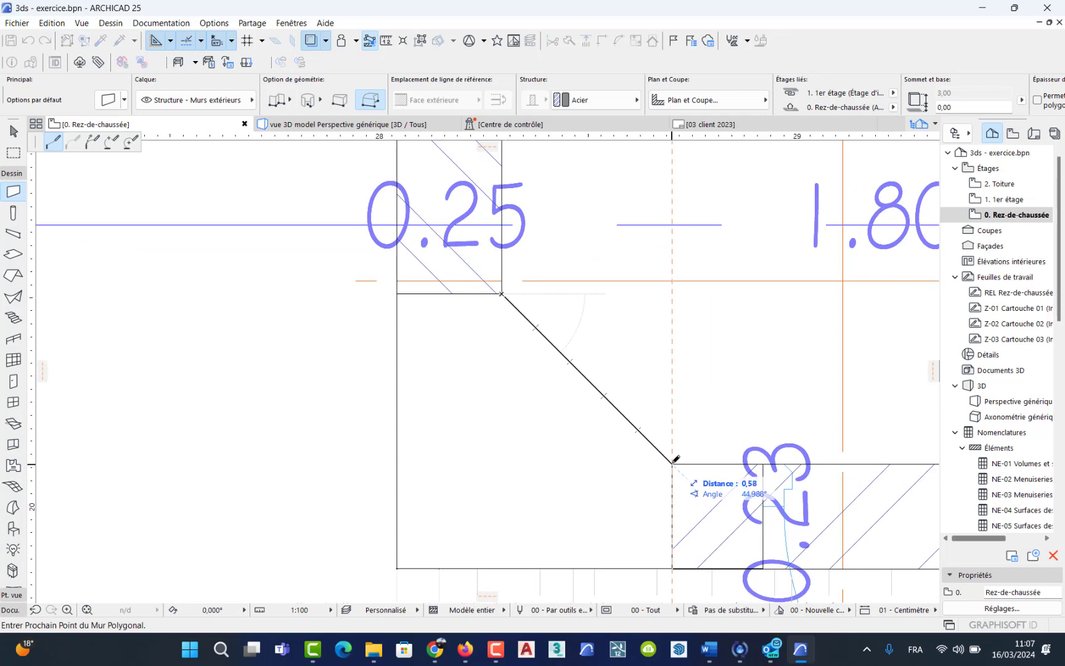
left_click(673, 567)
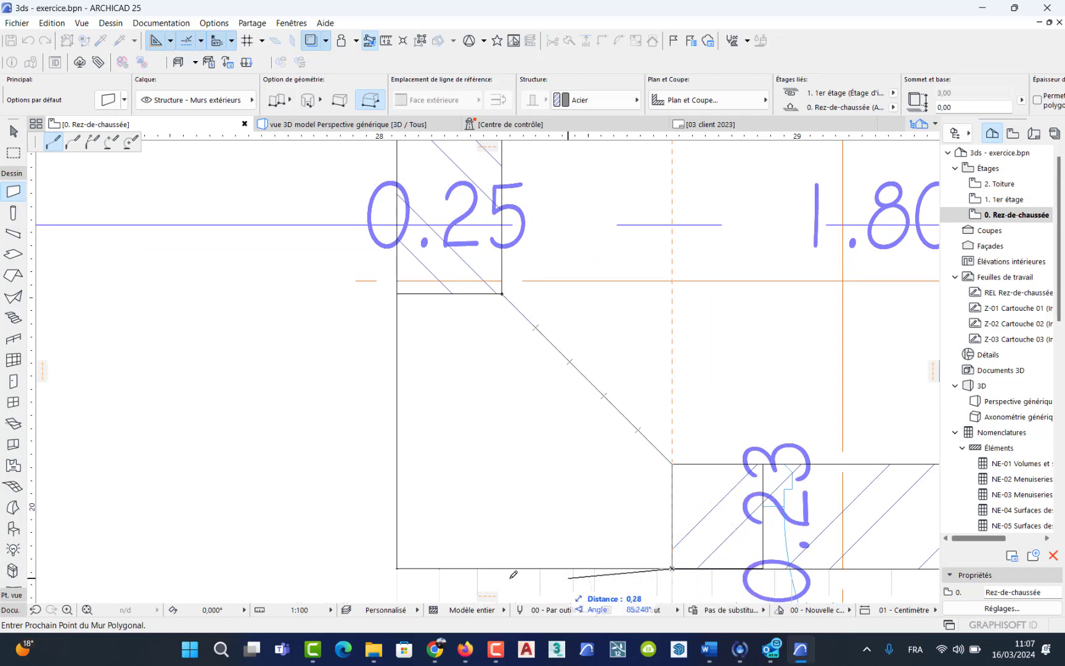
left_click(397, 568)
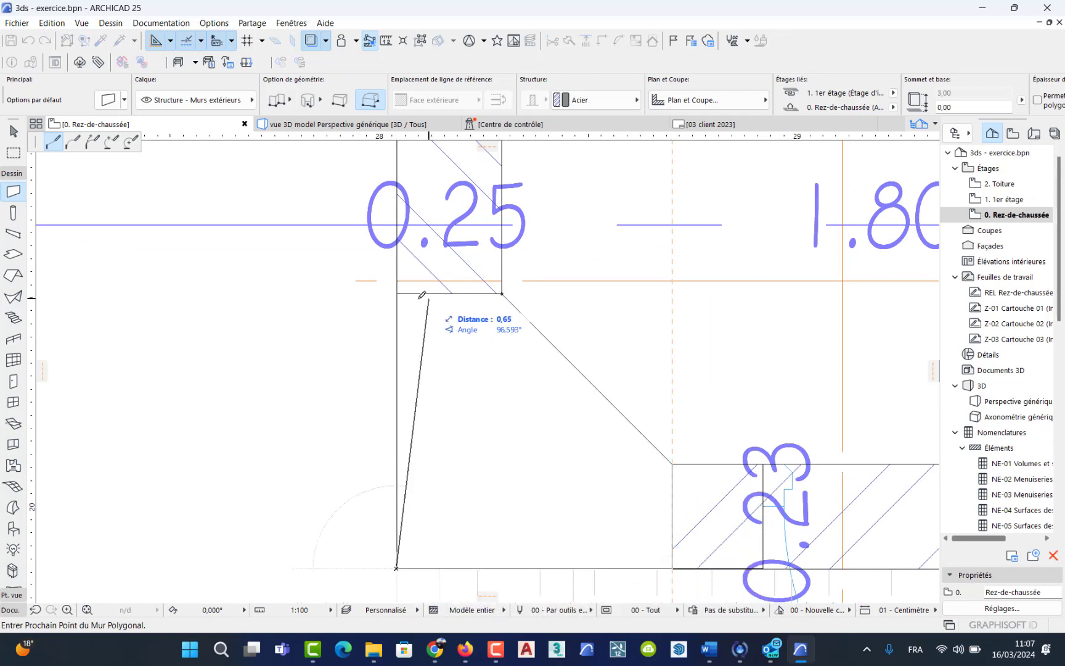
left_click(397, 293)
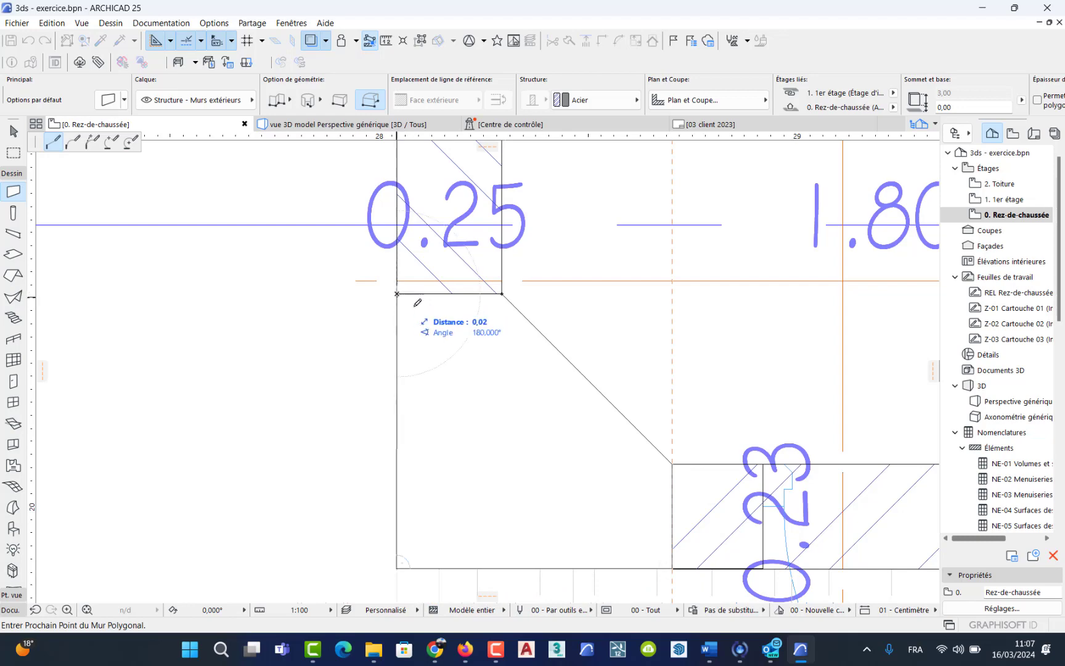
left_click(501, 294)
Place a vertical guide line at the upper end of the diagonal in the Sejour's corner beside the entrance.
scroll(502, 296, "down", 3)
scroll(502, 311, "down", 5)
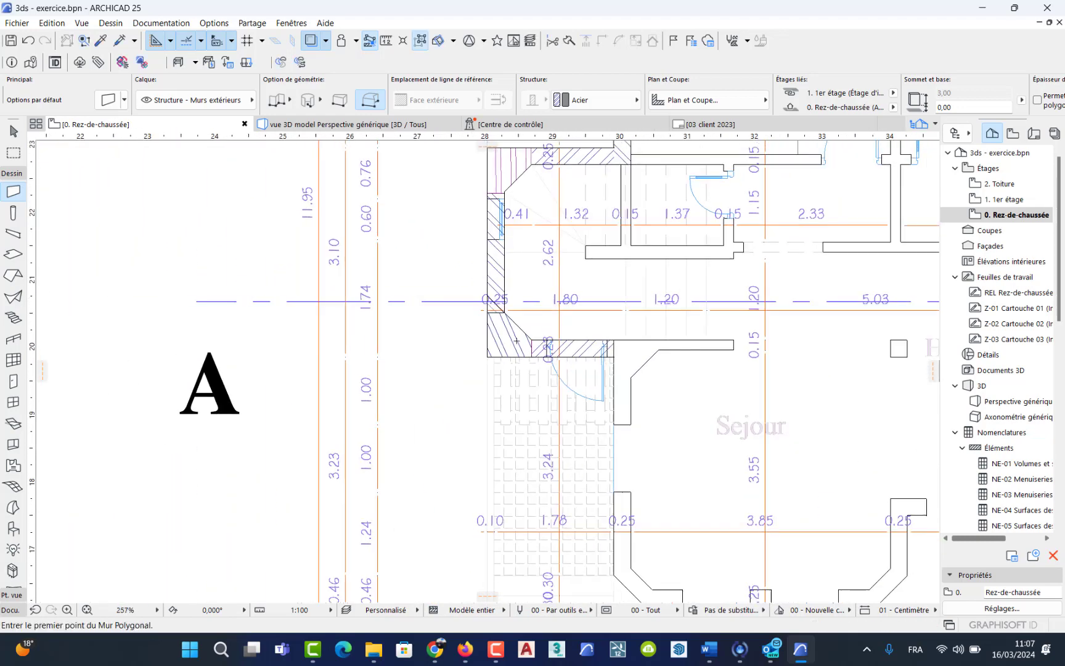
middle_click_drag(520, 338, 366, 552)
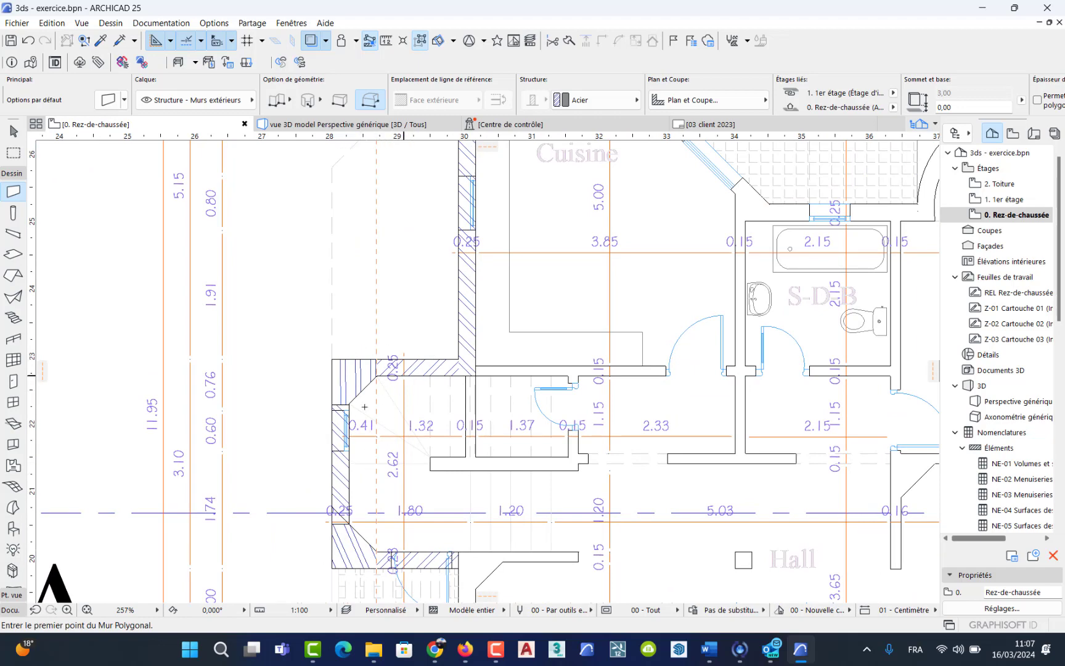
middle_click_drag(430, 501, 435, 225)
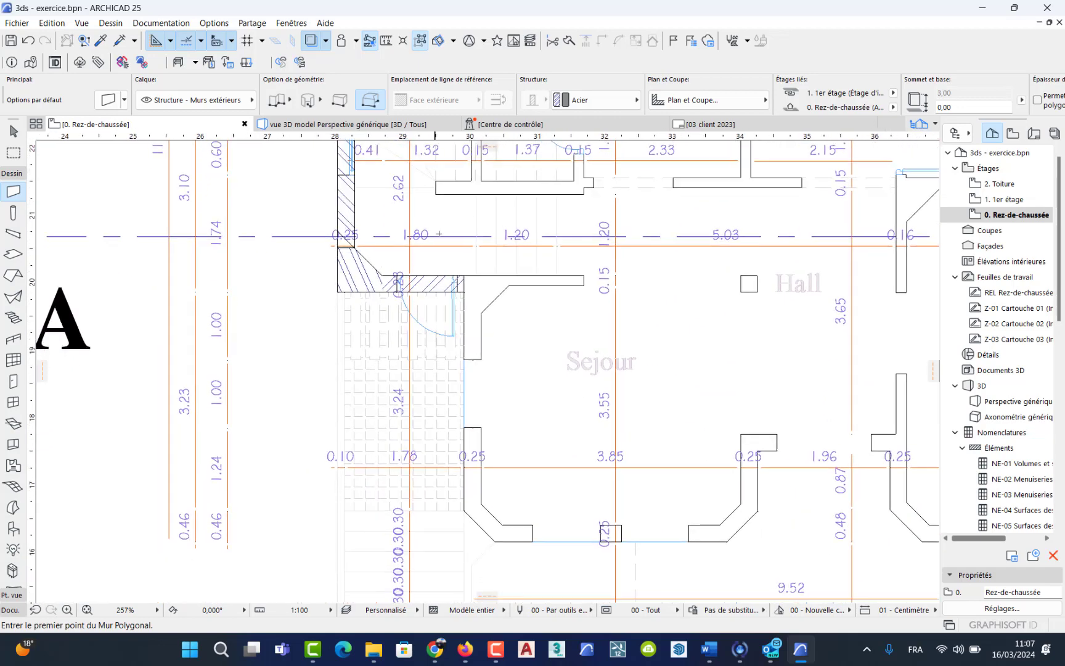
scroll(487, 310, "up", 5)
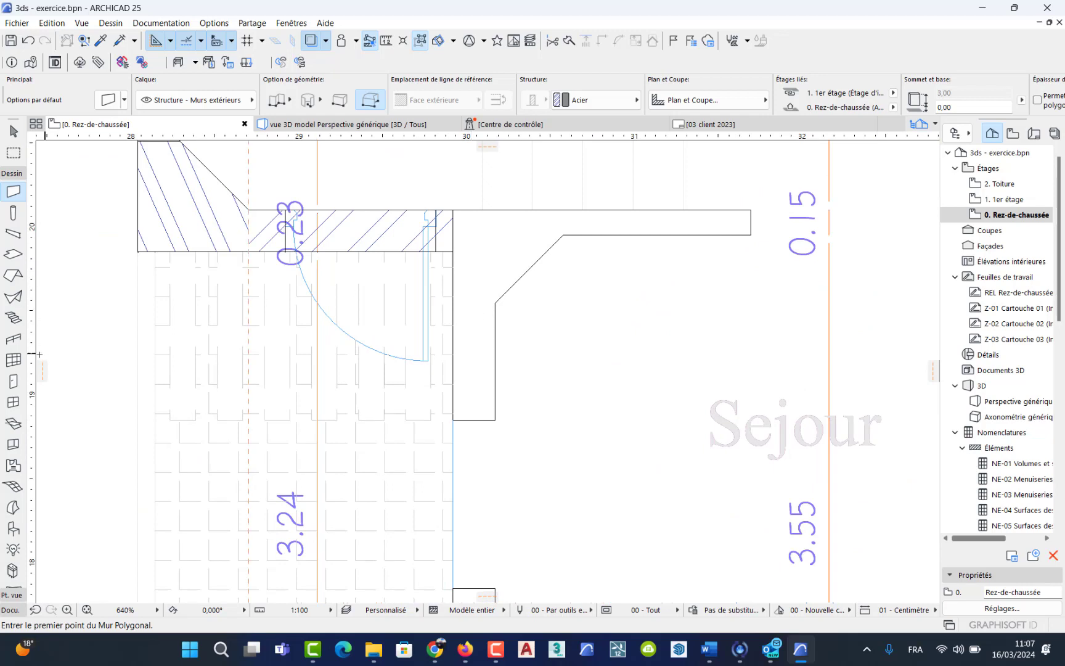
left_click_drag(30, 352, 345, 369)
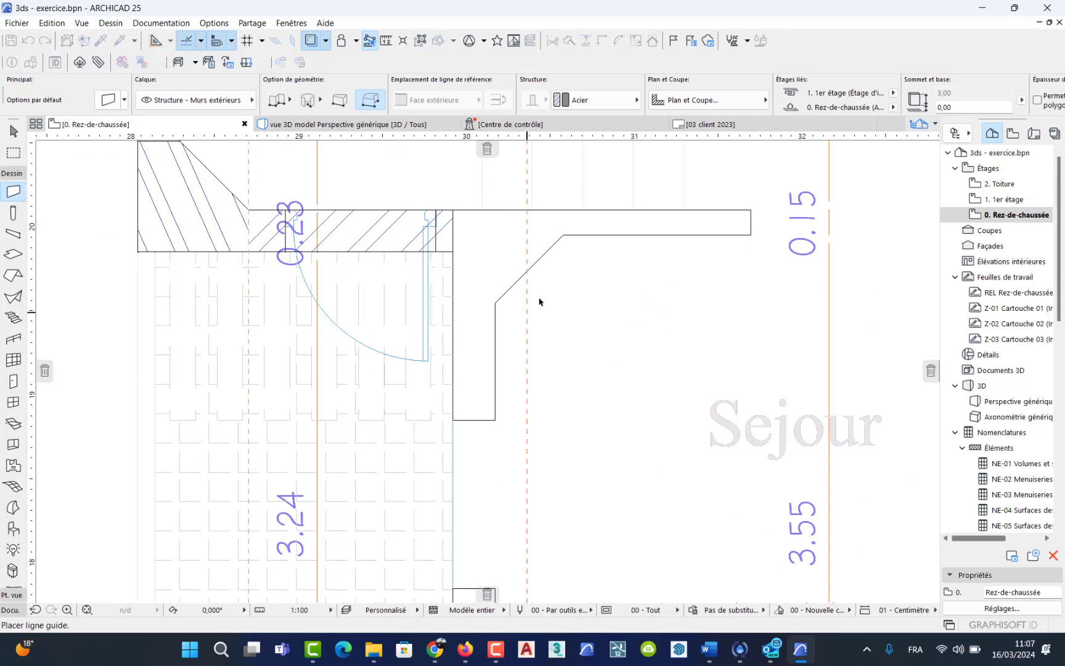
left_click_drag(563, 239, 563, 239)
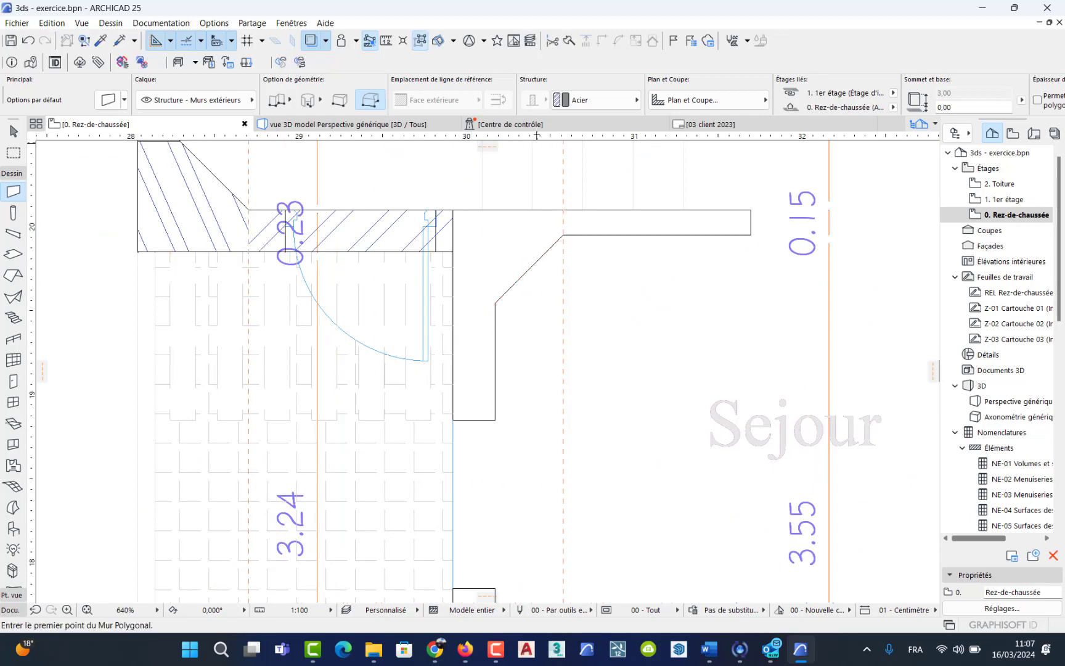
Place a horizontal guide line at the lower end of the diagonal in the Sejour's corner beside the entrance.
left_click_drag(535, 135, 485, 300)
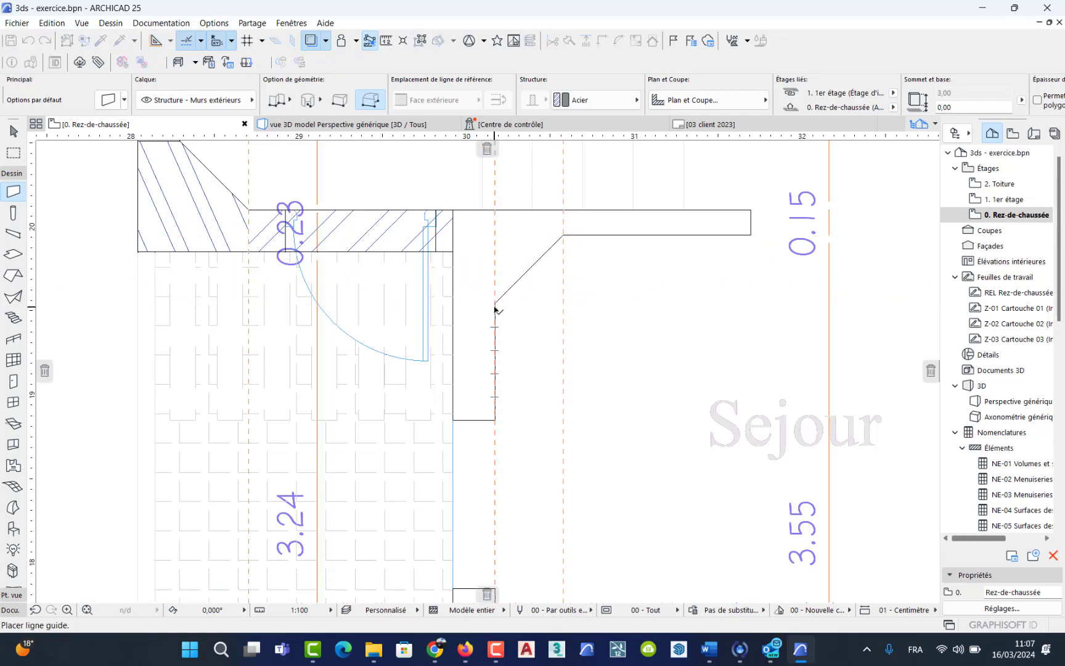
scroll(495, 310, "up", 5)
left_click_drag(495, 310, 496, 286)
scroll(497, 286, "down", 4)
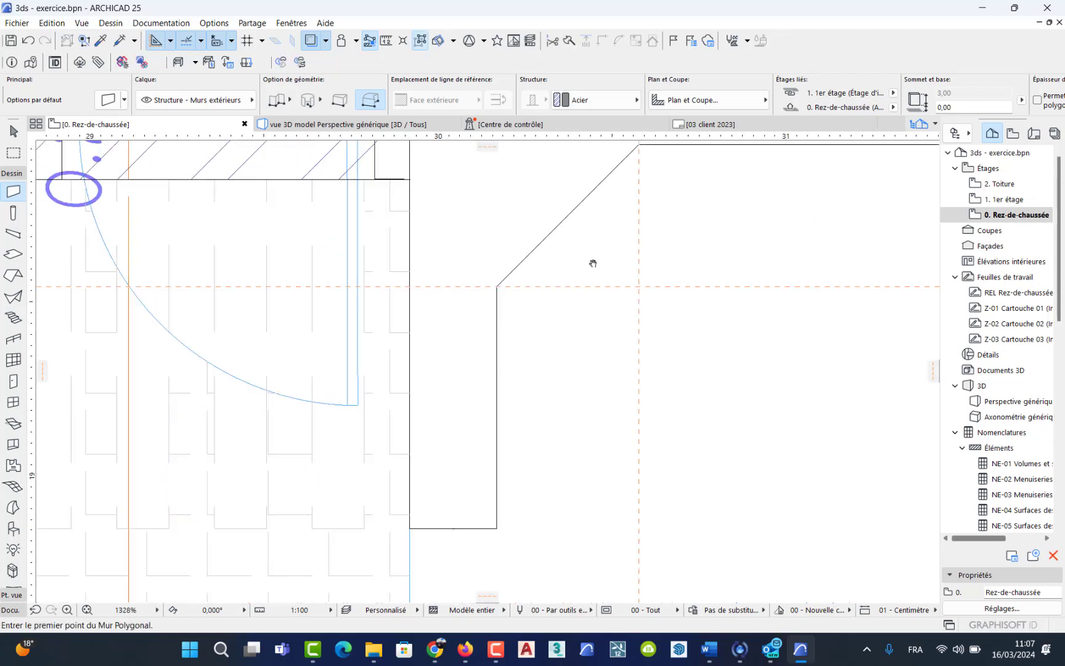
middle_click_drag(591, 262, 536, 456)
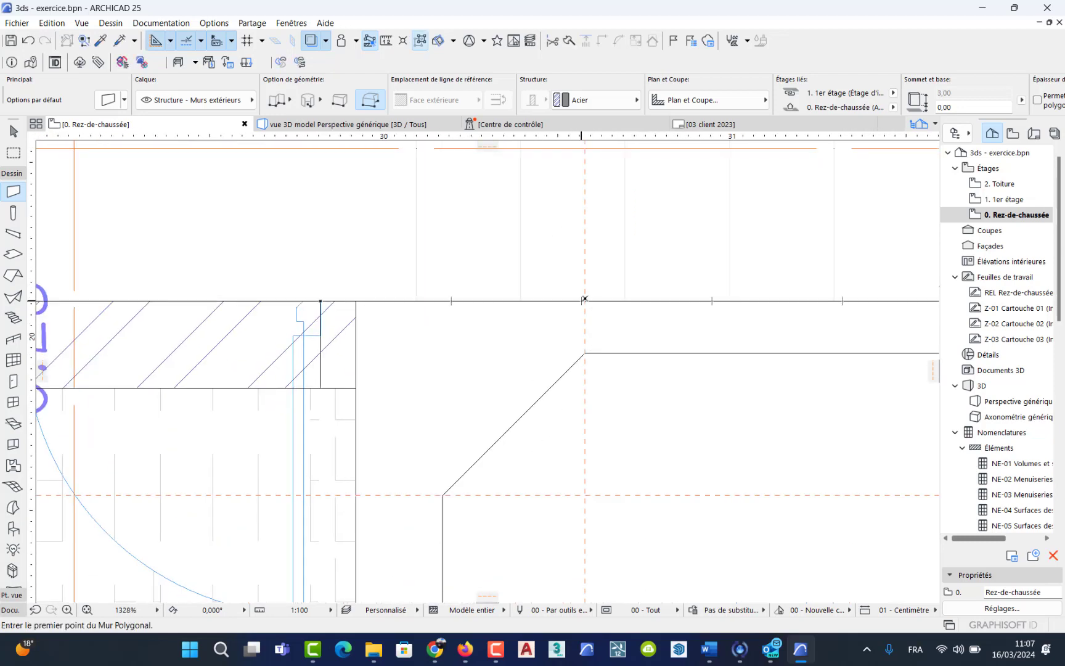
left_click(582, 301)
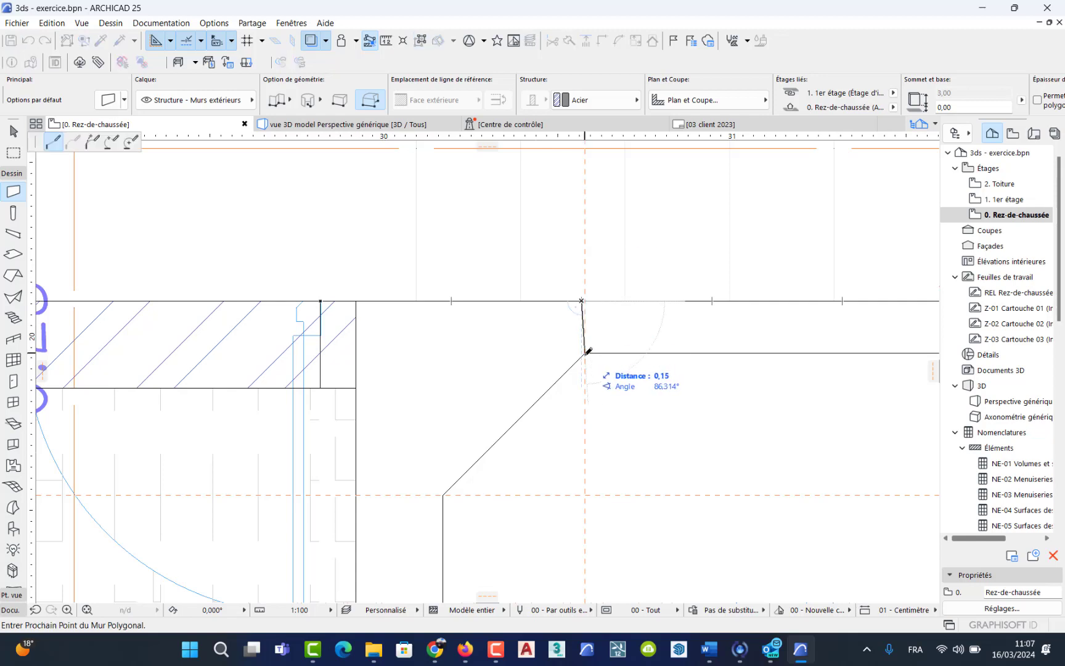
scroll(587, 349, "up", 3)
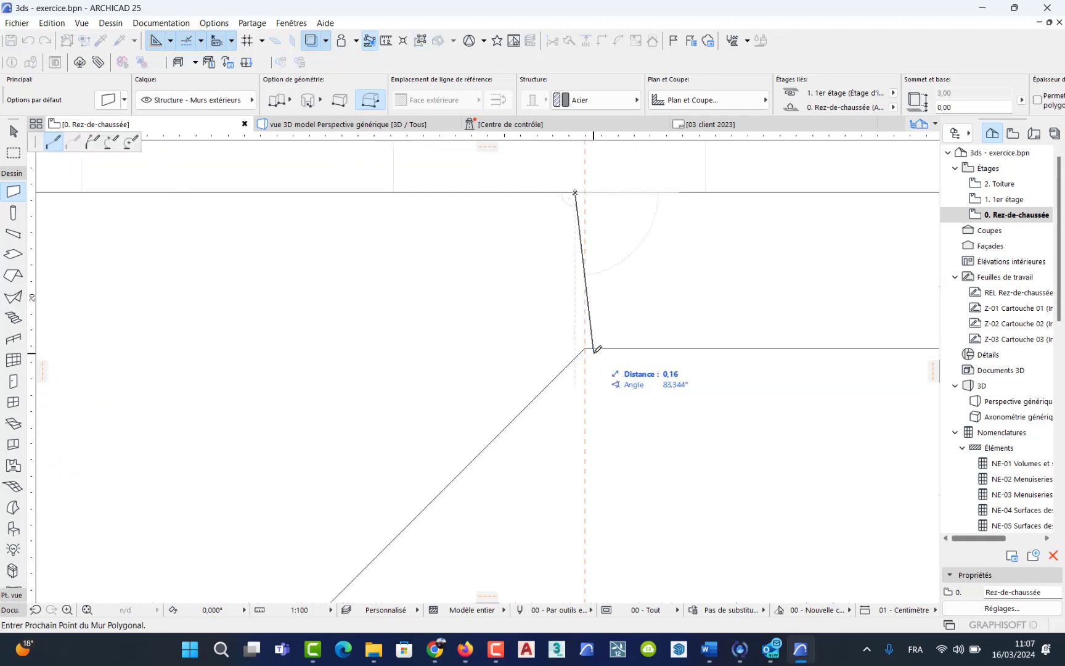
key("Escape")
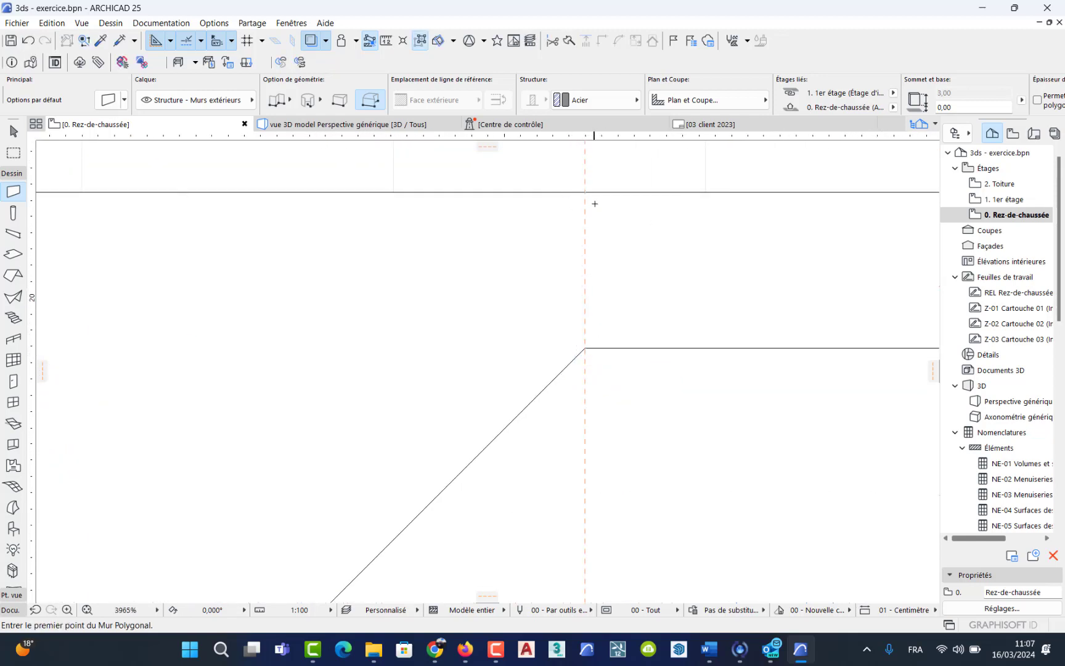
Trace a closed polygonal wall over the Sejour's chamfered corner, starting where the vertical guide meets the outer wall line and following the inner diagonal.
left_click(586, 192)
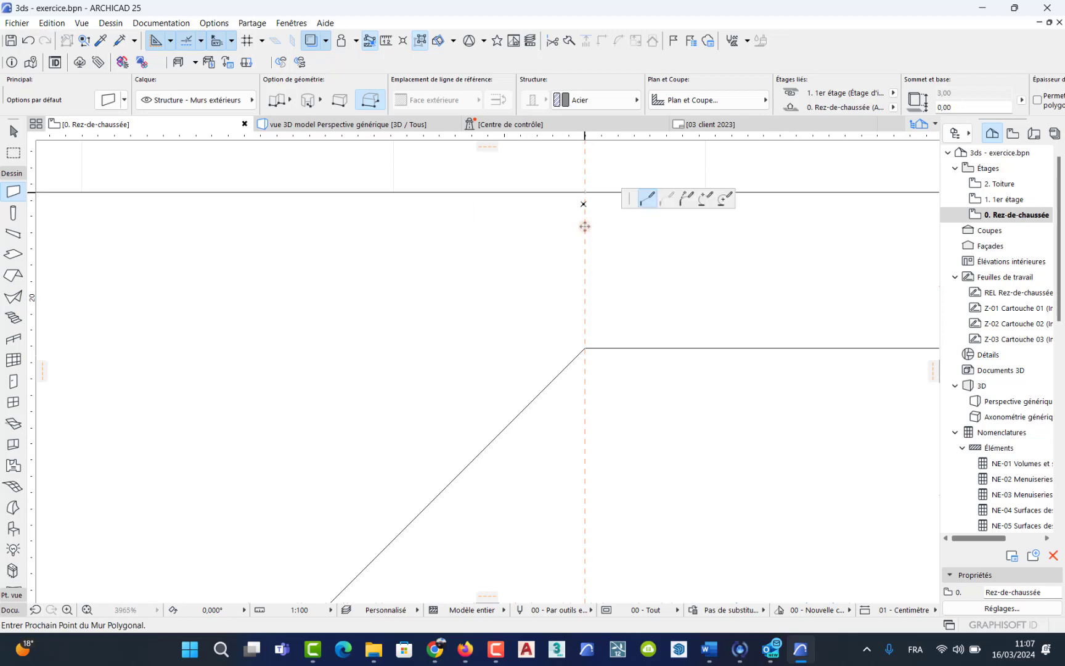
left_click(586, 348)
scroll(537, 431, "down", 3)
middle_click_drag(471, 542, 499, 376)
scroll(448, 376, "up", 5)
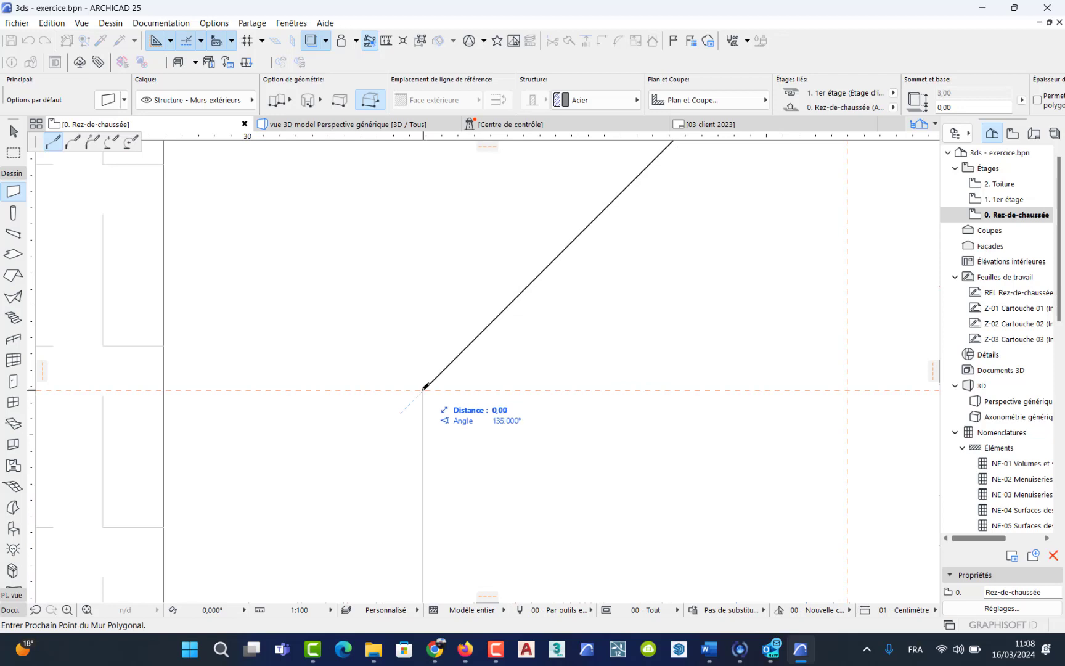
left_click(425, 386)
middle_click_drag(196, 394, 186, 546)
middle_click_drag(225, 218, 245, 521)
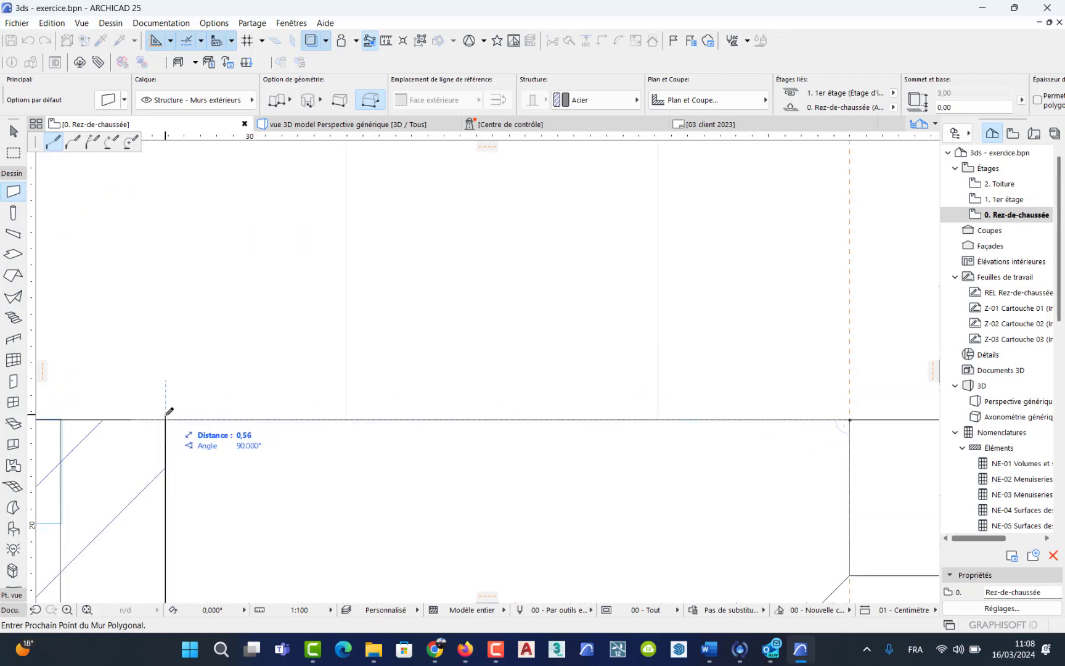
left_click(167, 415)
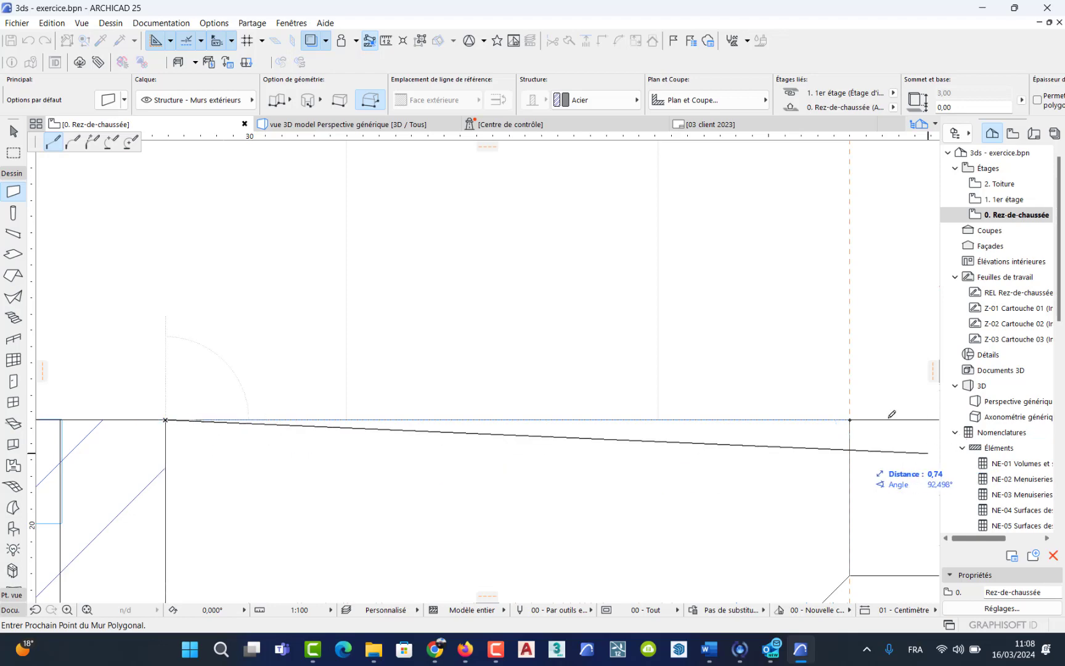
double_click(851, 416)
scroll(851, 431, "down", 3)
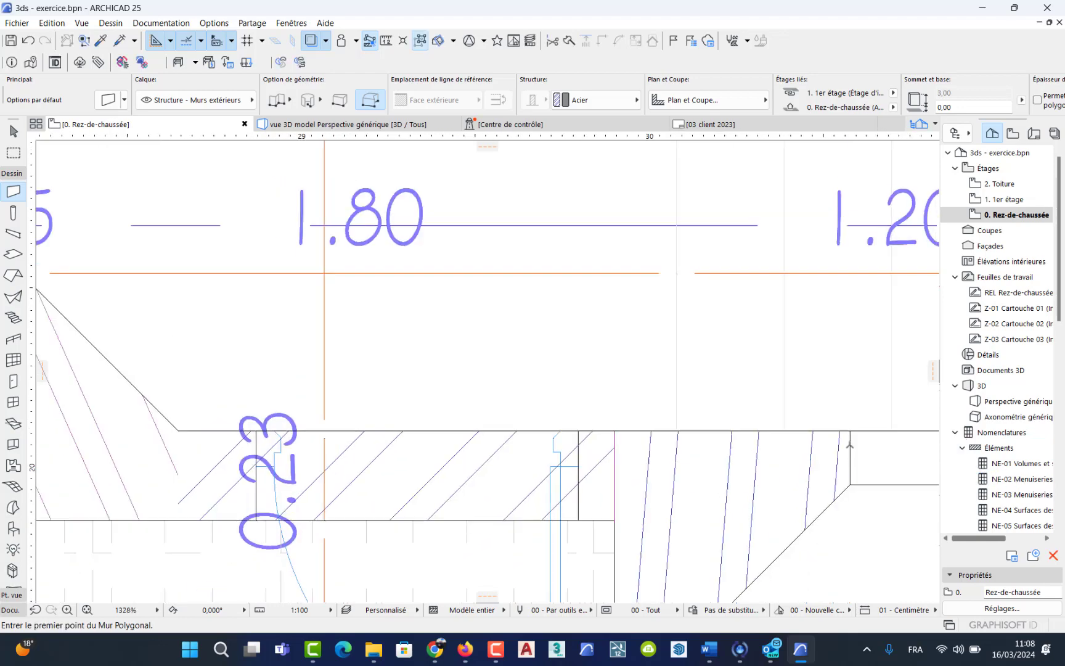
Draw chained walls with the reference line on Face extérieure along the Cuisine's inner edge, past the Sechoir door and down the diagonal window wall.
scroll(851, 459, "down", 5)
middle_click_drag(825, 544, 587, 302)
middle_click_drag(616, 258, 553, 418)
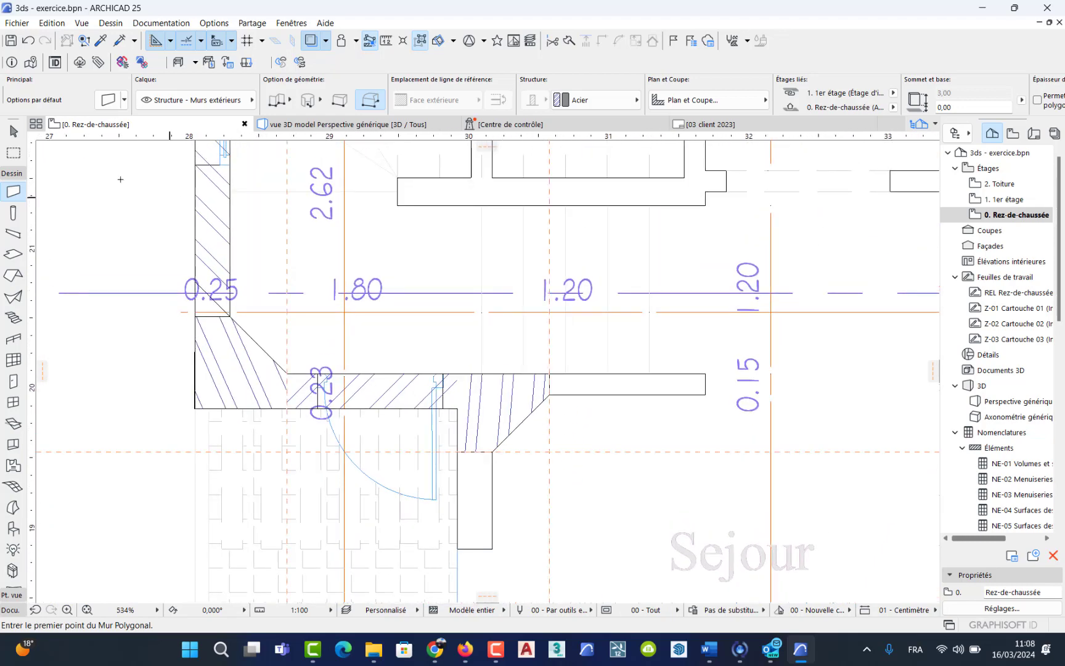
scroll(483, 347, "down", 5)
middle_click_drag(572, 269, 497, 521)
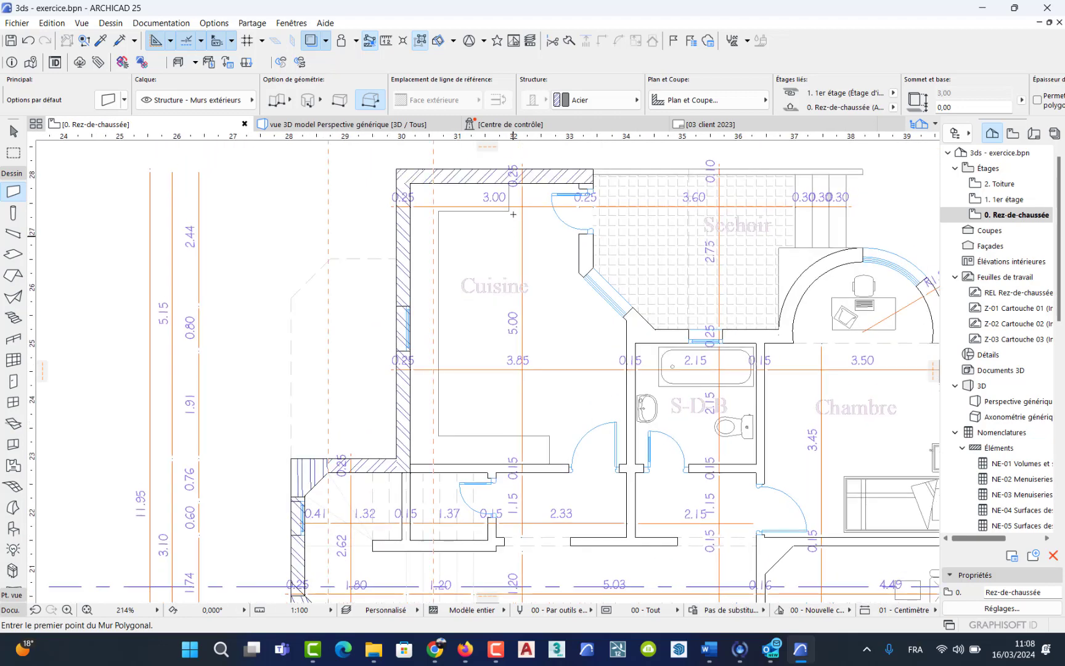
middle_click_drag(497, 223, 309, 286)
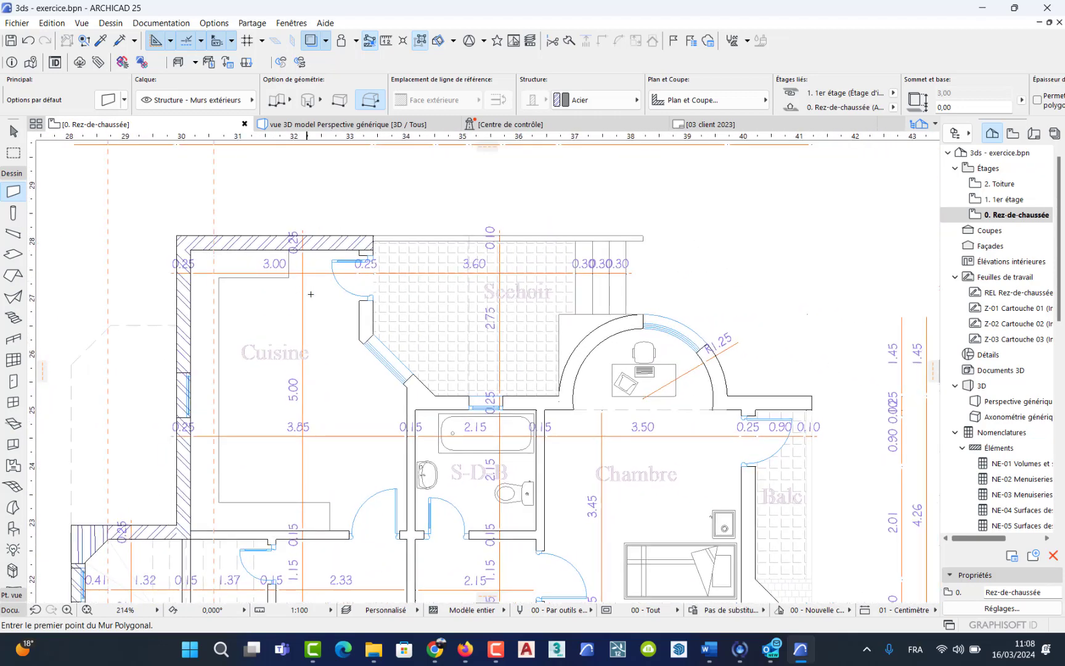
scroll(332, 285, "up", 3)
scroll(332, 285, "up", 2)
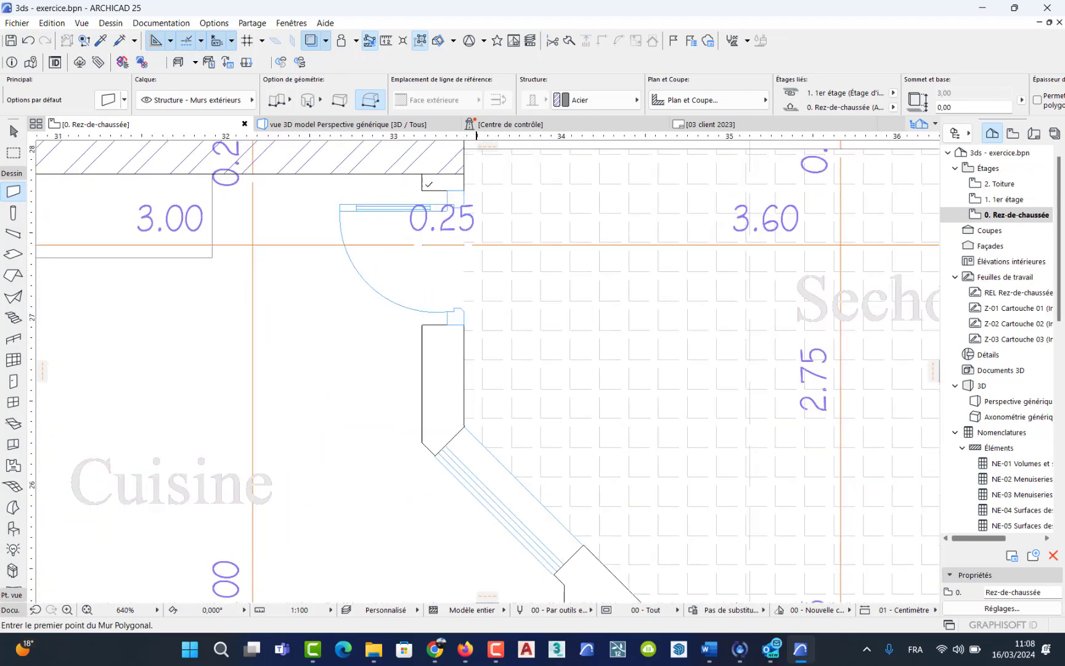
left_click(279, 100)
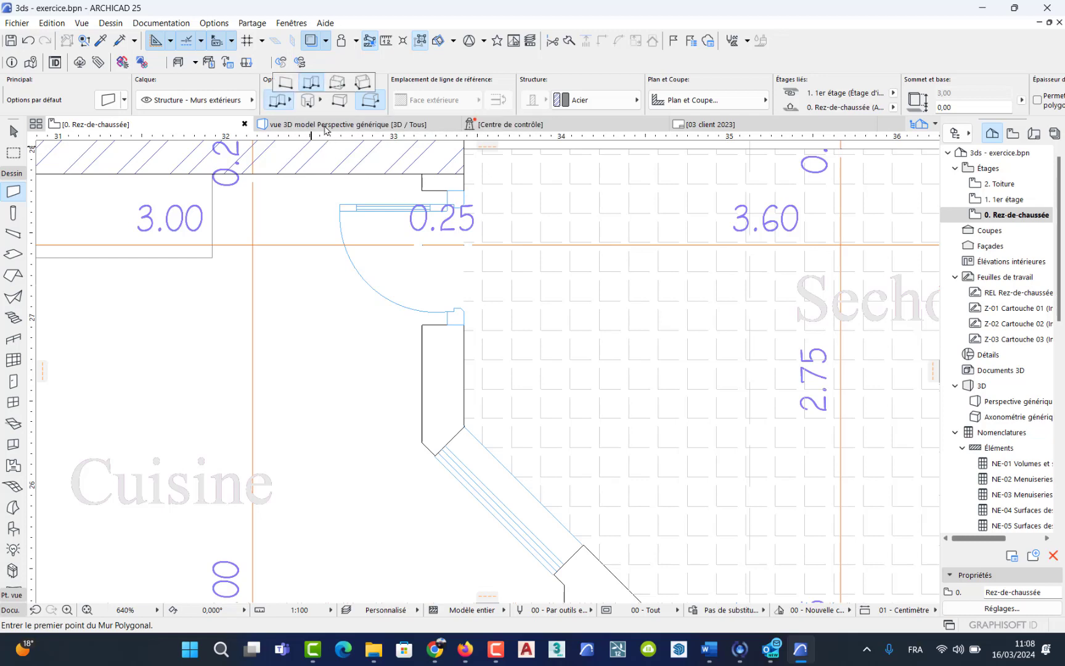
left_click(311, 84)
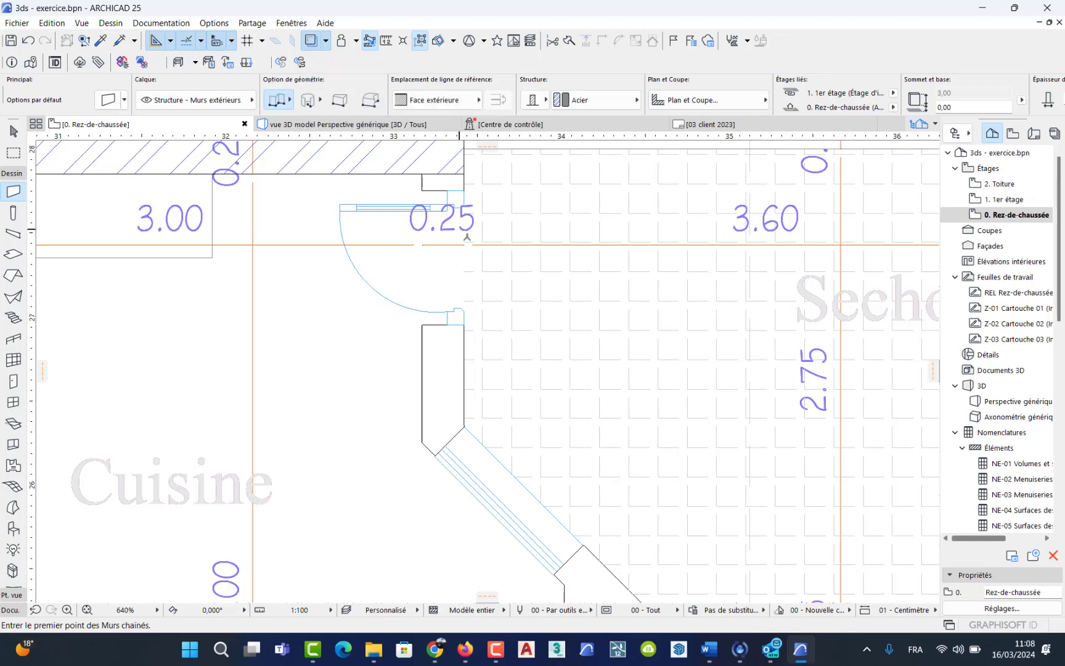
left_click(464, 174)
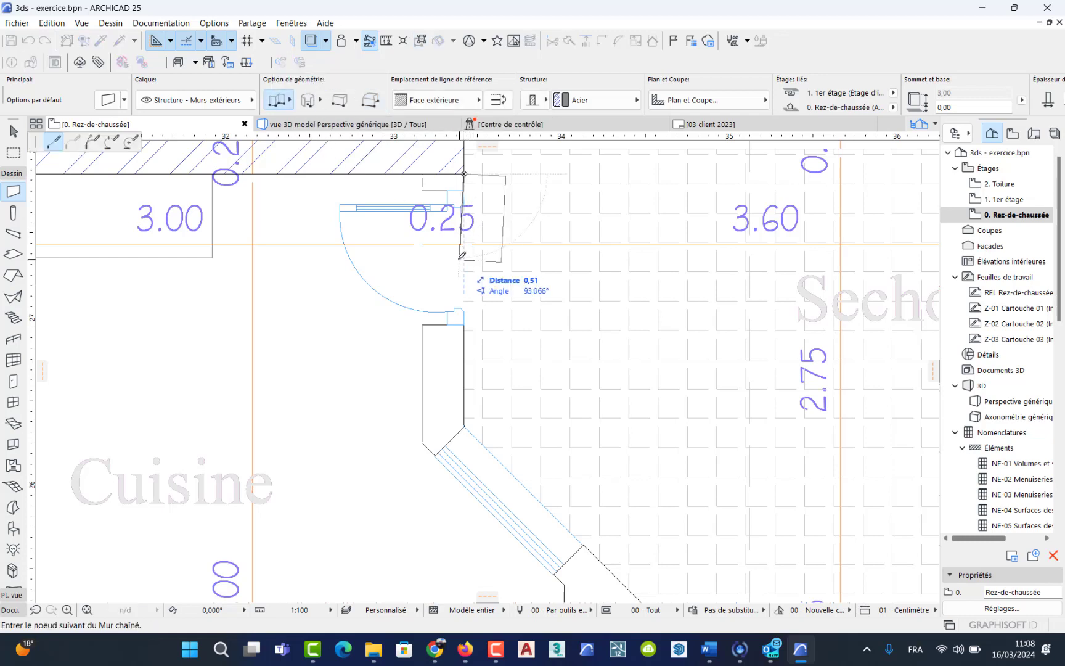
key("Escape")
left_click(423, 174)
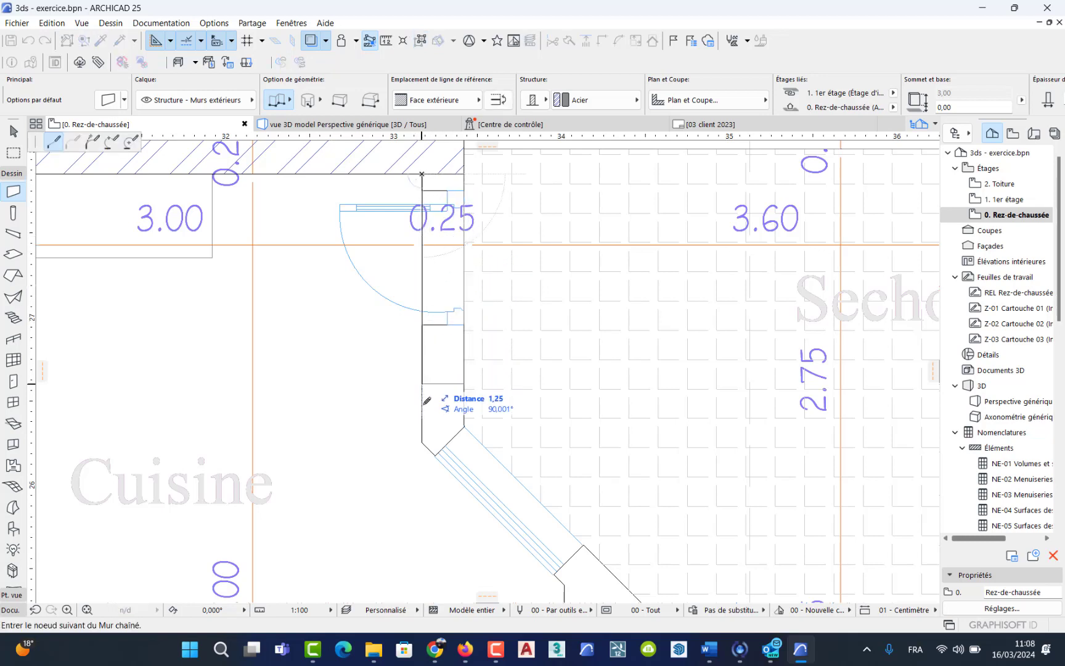
left_click(424, 442)
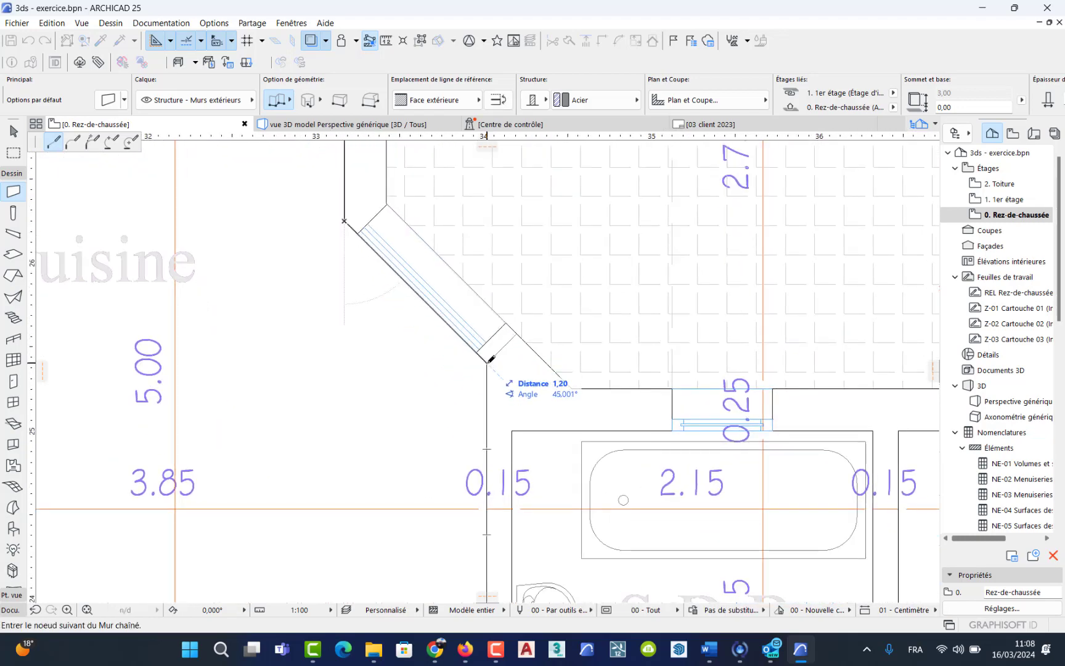
double_click(491, 359)
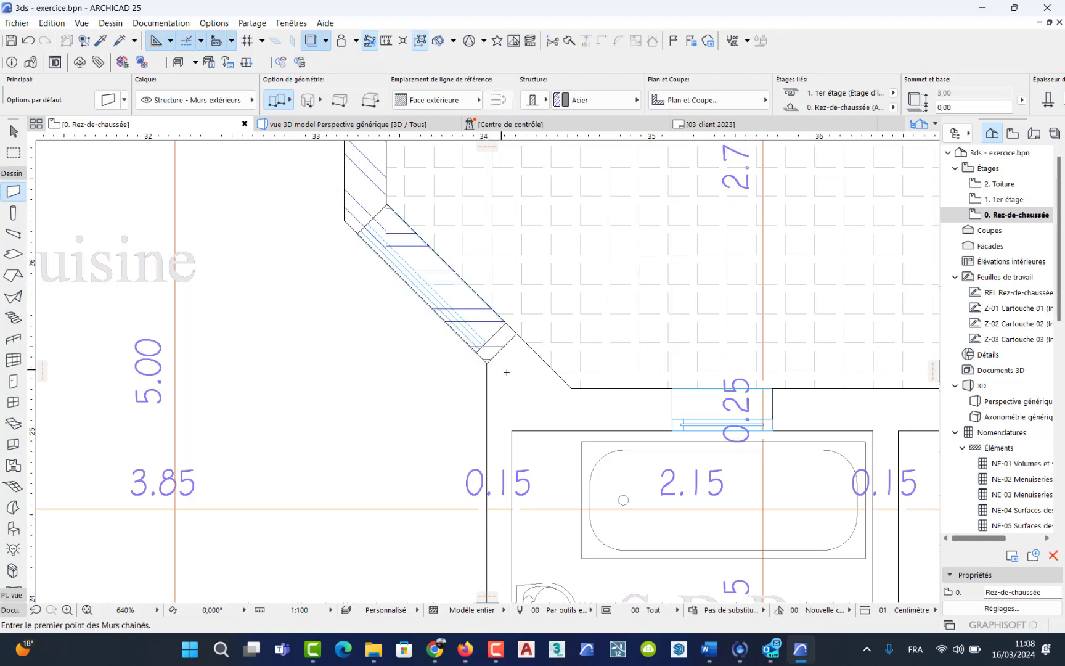
Set the wall reference line to Face intérieure while trying a chained wall from the S-D-B's outer corner.
middle_click_drag(508, 375, 454, 257)
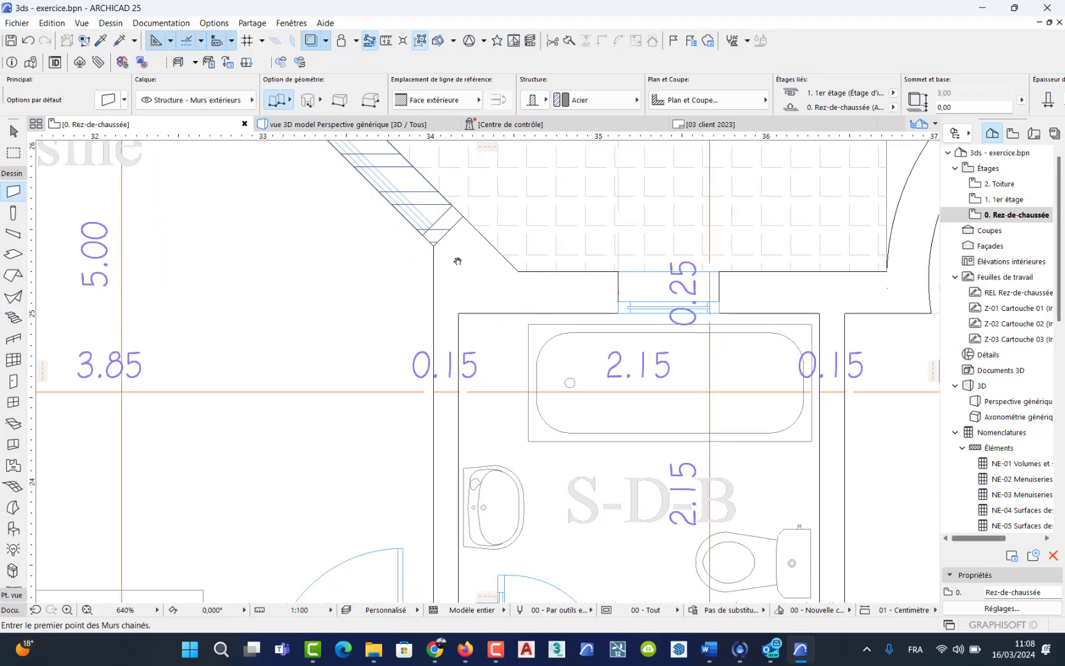
left_click(516, 271)
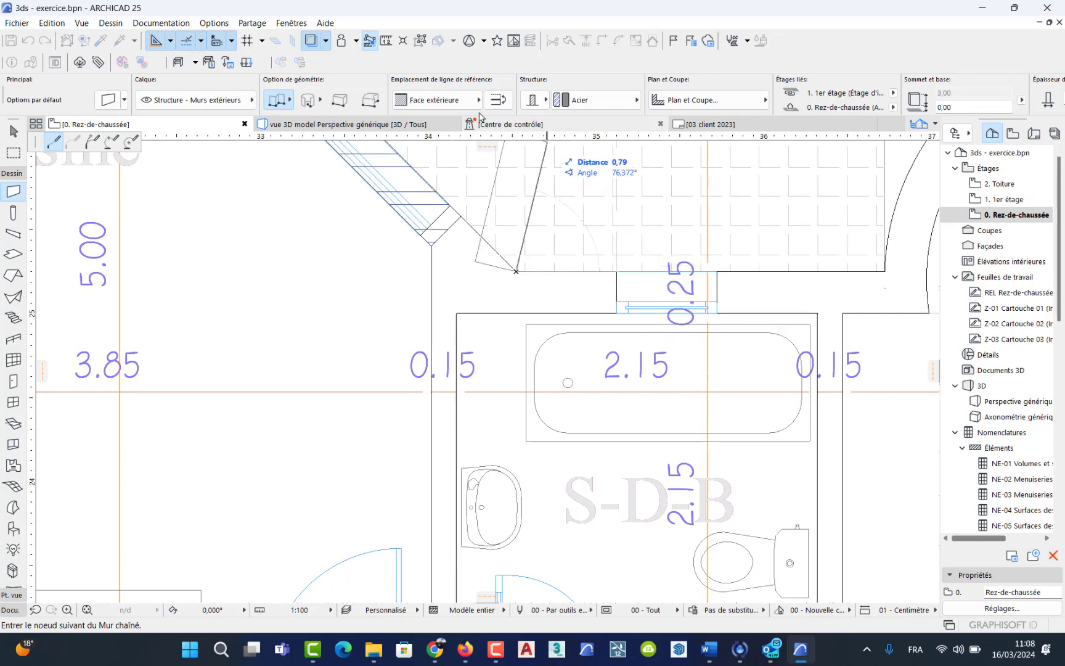
left_click(478, 100)
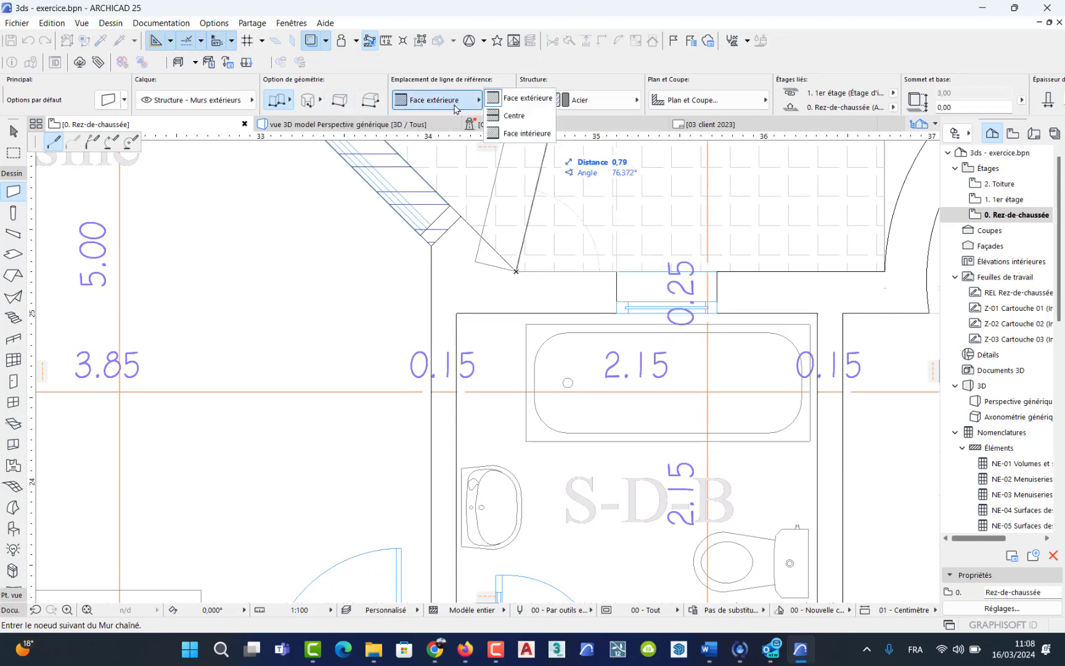
left_click(515, 135)
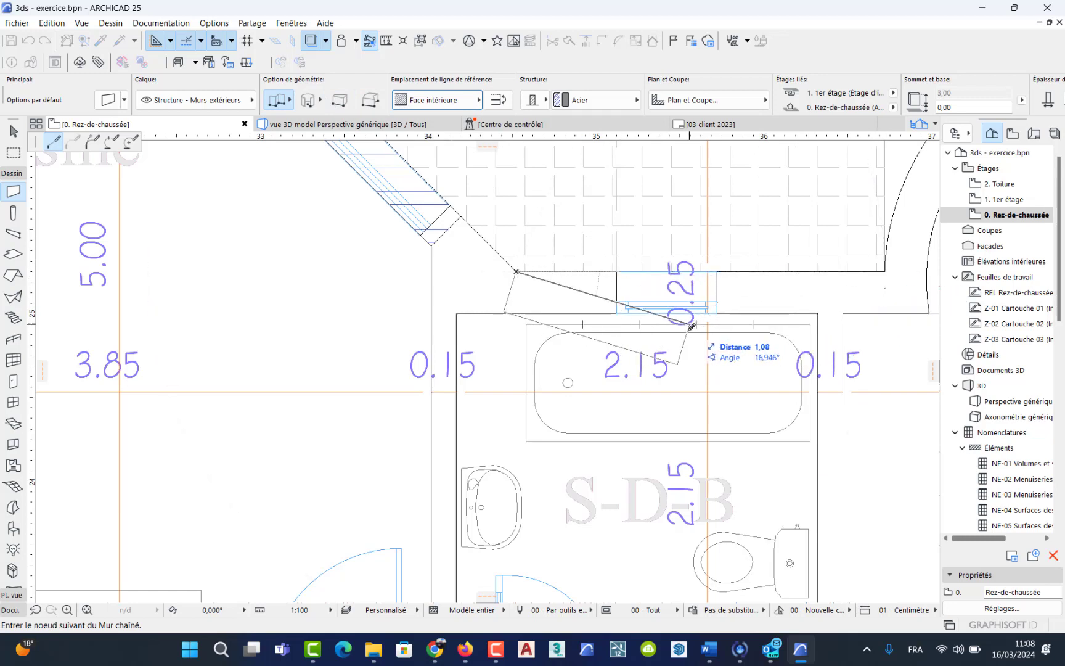
key("Escape")
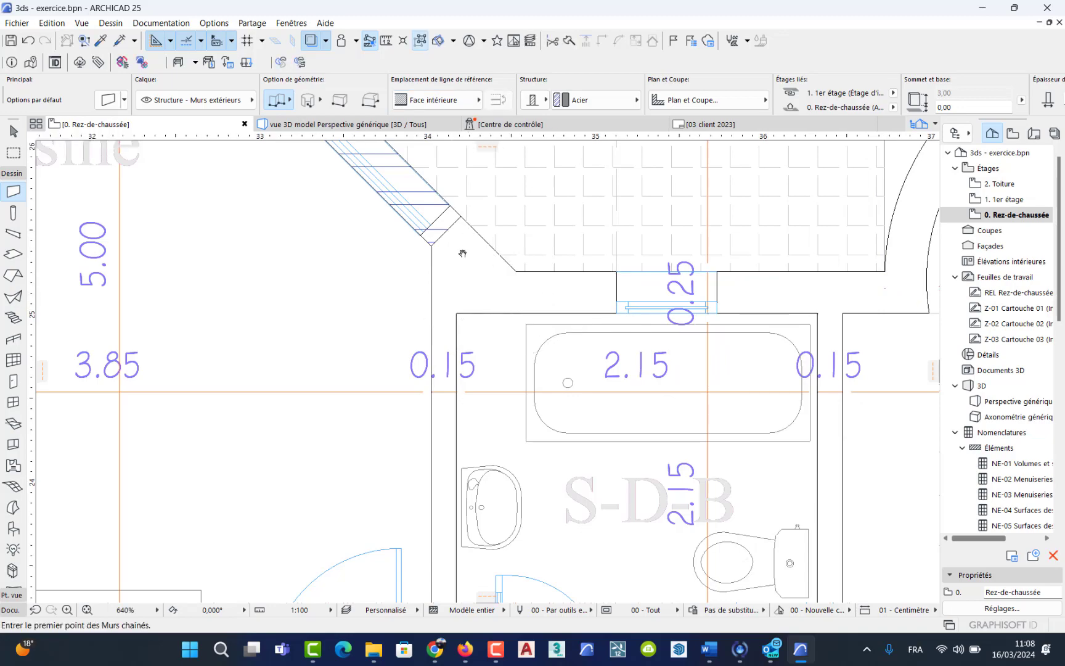
Look over the untraced exterior walls around the S-D-B and the Chambre's rounded bay.
middle_click_drag(463, 253, 394, 362)
scroll(394, 372, "down", 5)
middle_click_drag(546, 365, 597, 333)
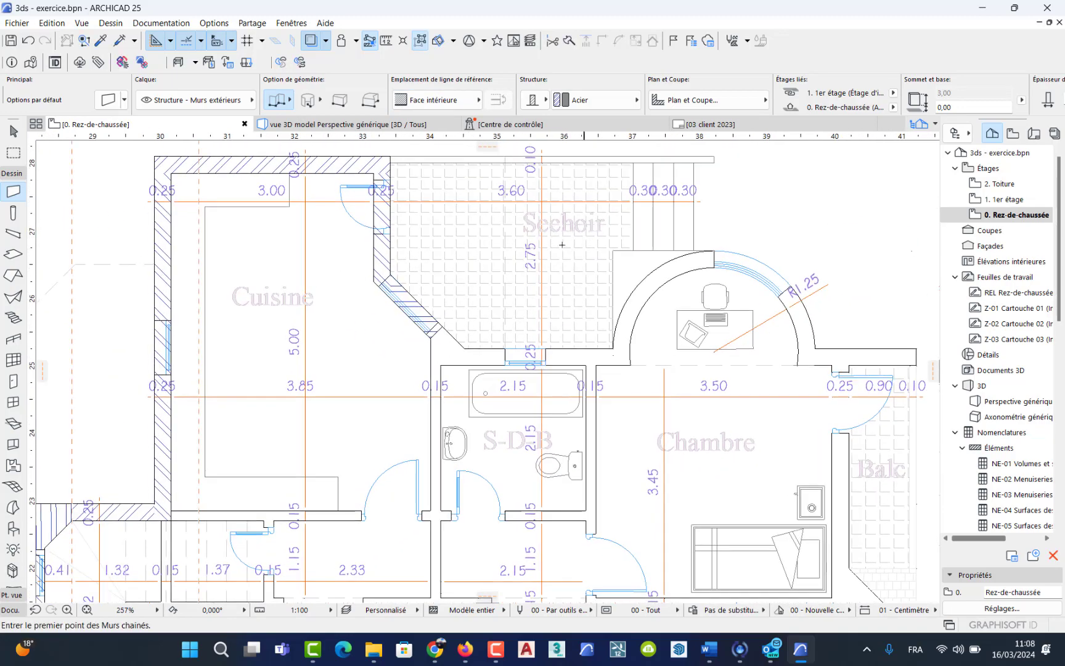
middle_click_drag(264, 432, 317, 383)
scroll(346, 264, "down", 5)
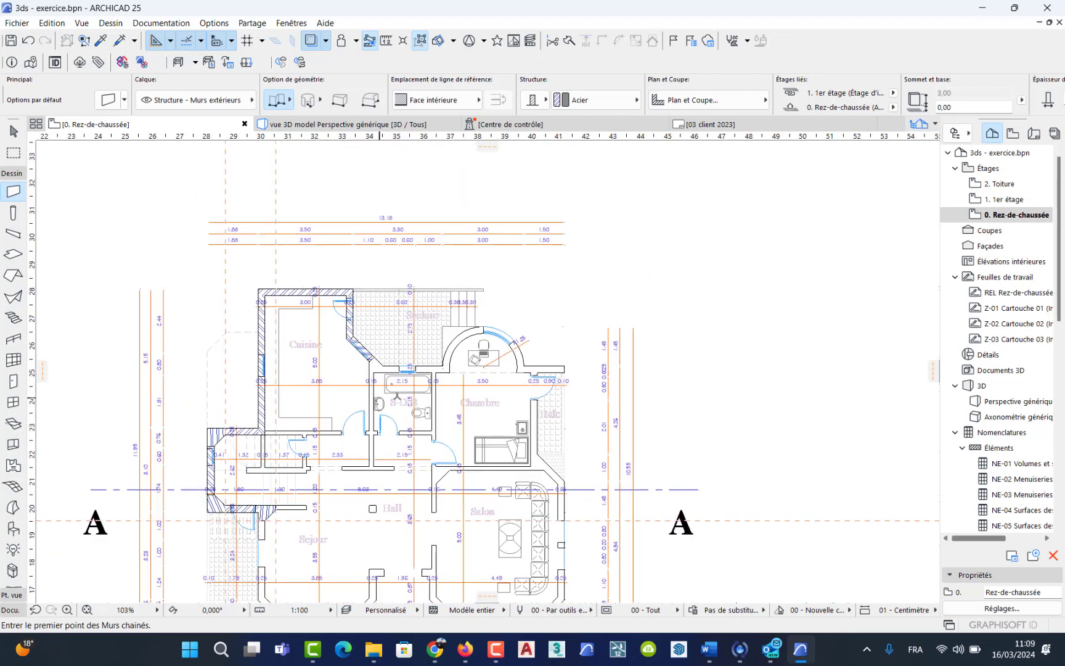
middle_click_drag(505, 482, 514, 453)
scroll(462, 395, "up", 5)
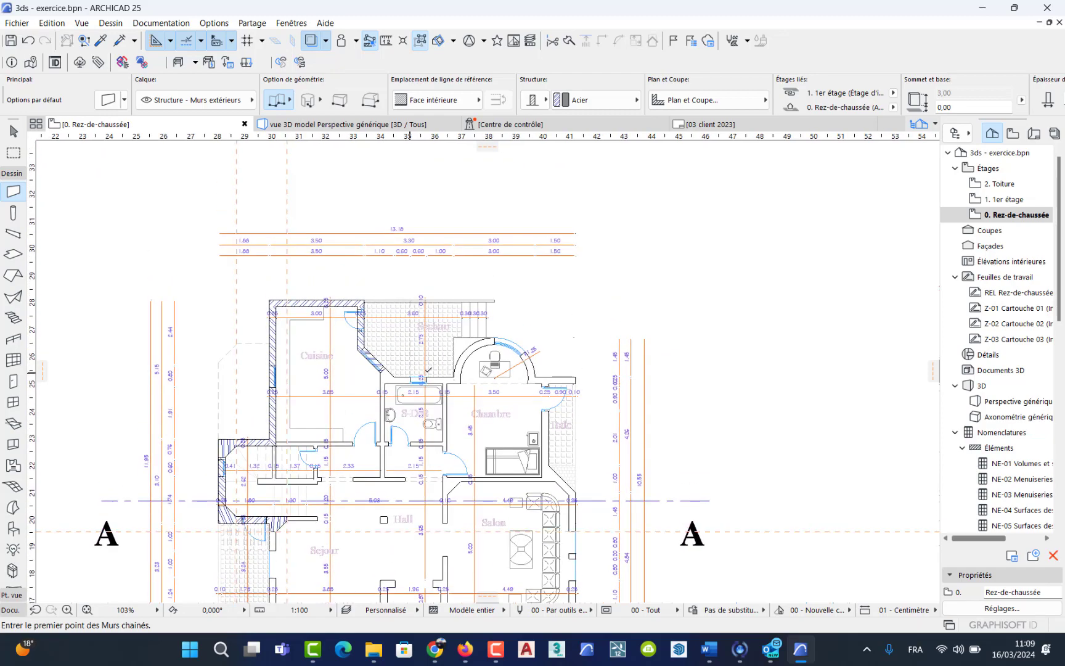
scroll(308, 339, "up", 3)
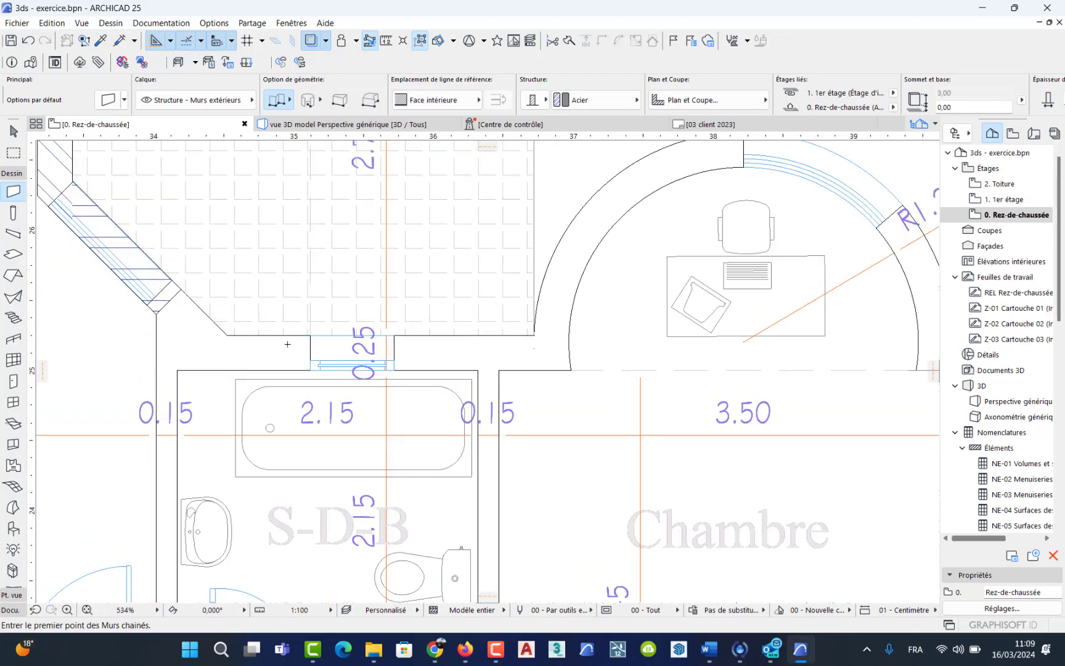
middle_click_drag(720, 298, 542, 305)
scroll(542, 305, "down", 2)
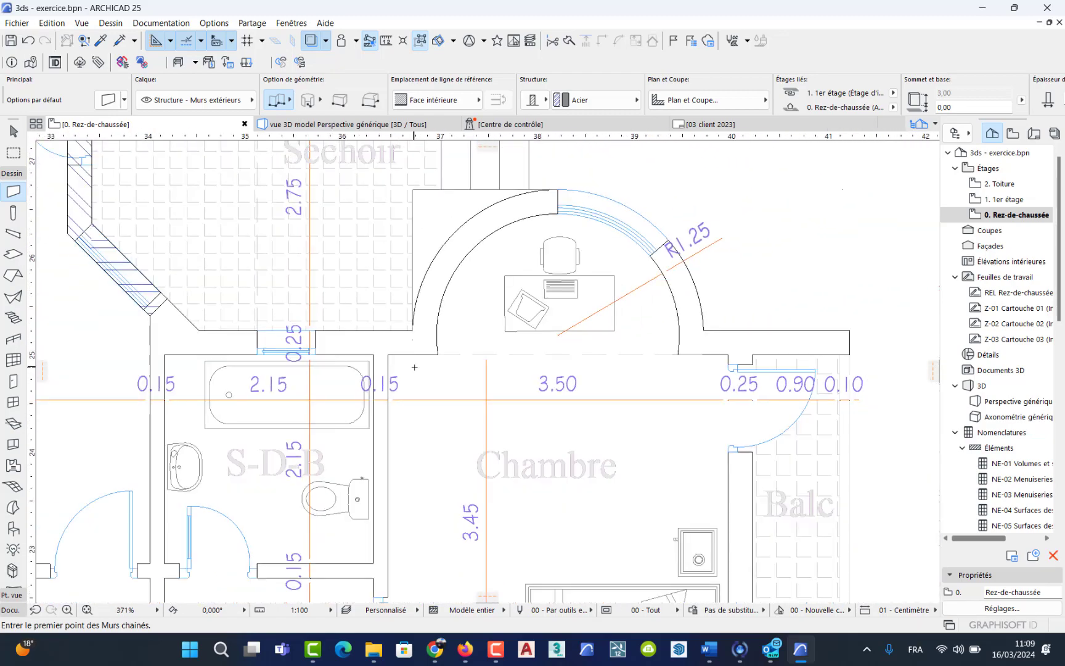
middle_click_drag(471, 379, 502, 420)
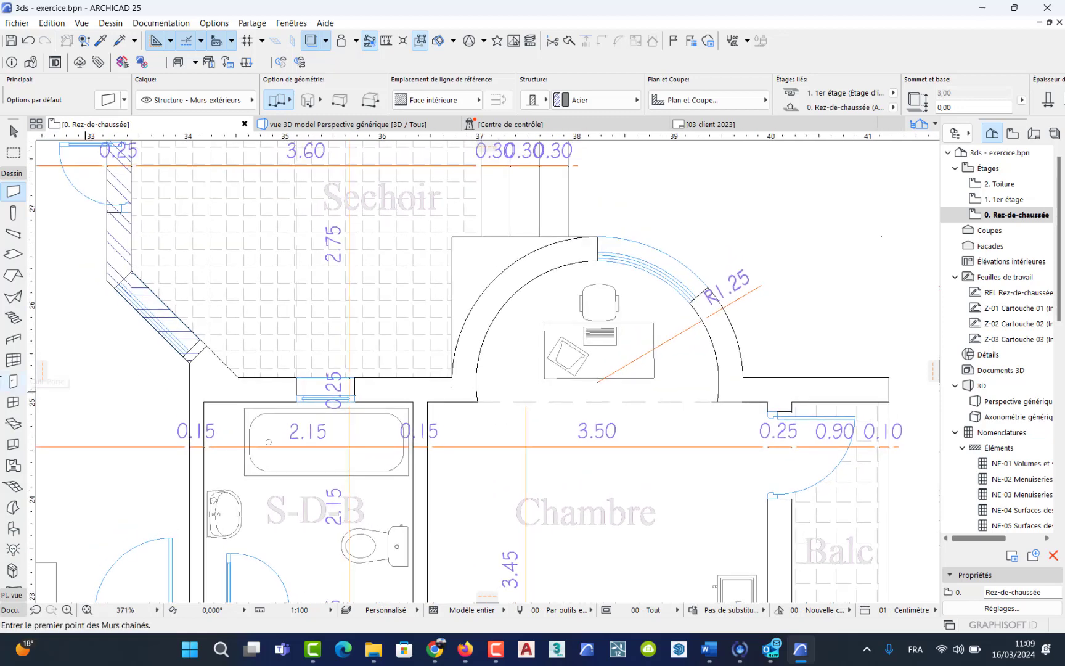
Place a curved guide line along the outer arc of the Chambre's rounded bay.
scroll(616, 259, "up", 8)
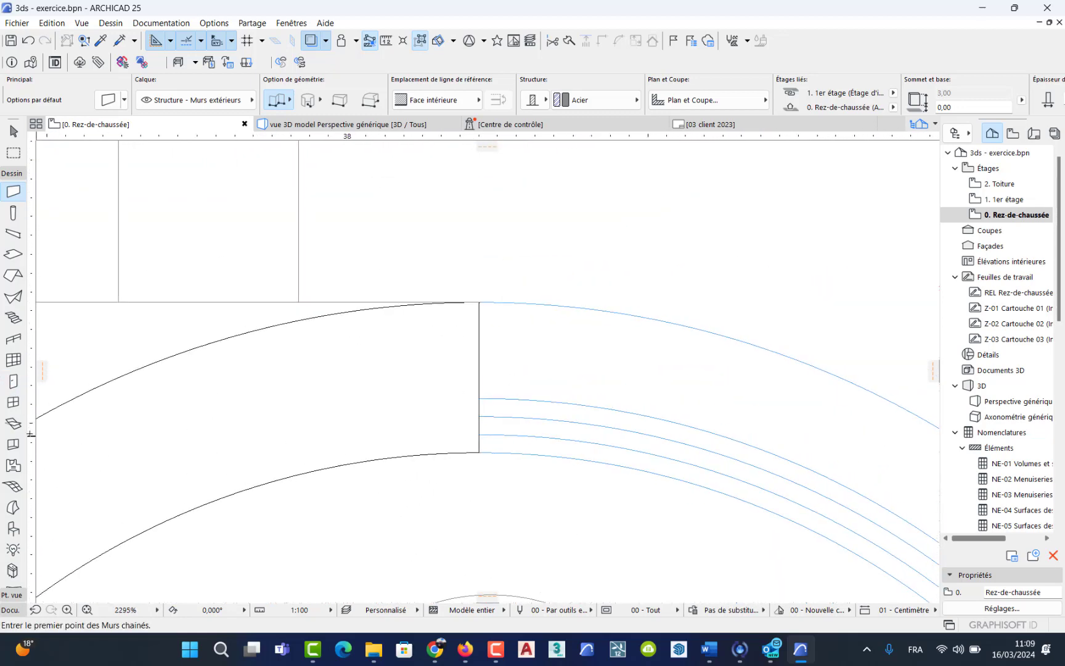
left_click_drag(31, 434, 477, 366)
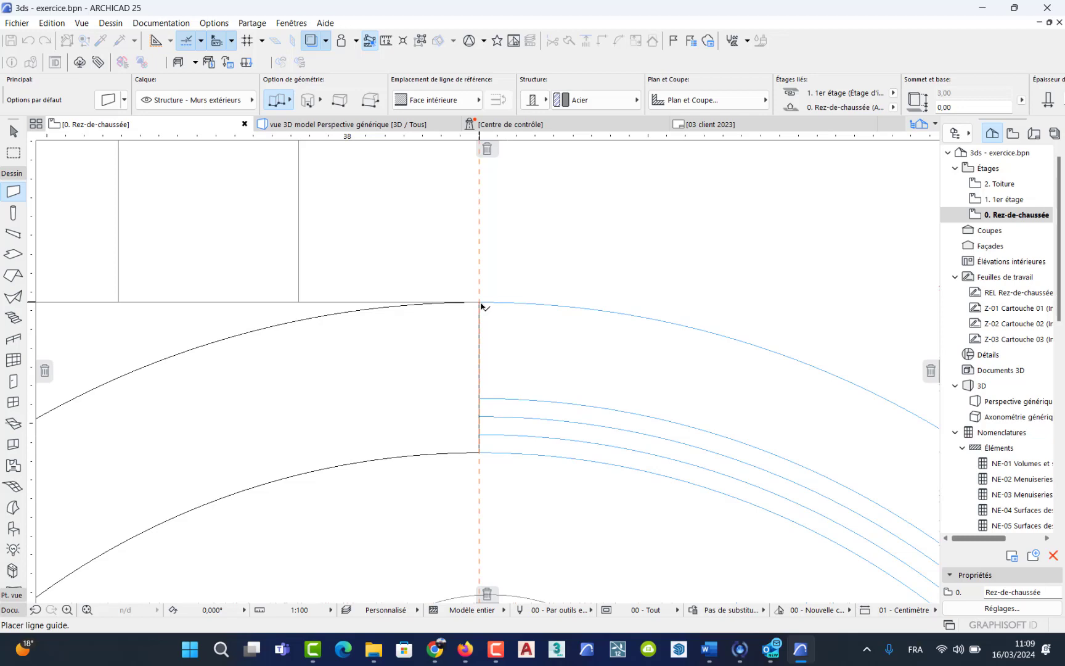
left_click_drag(481, 306, 482, 307)
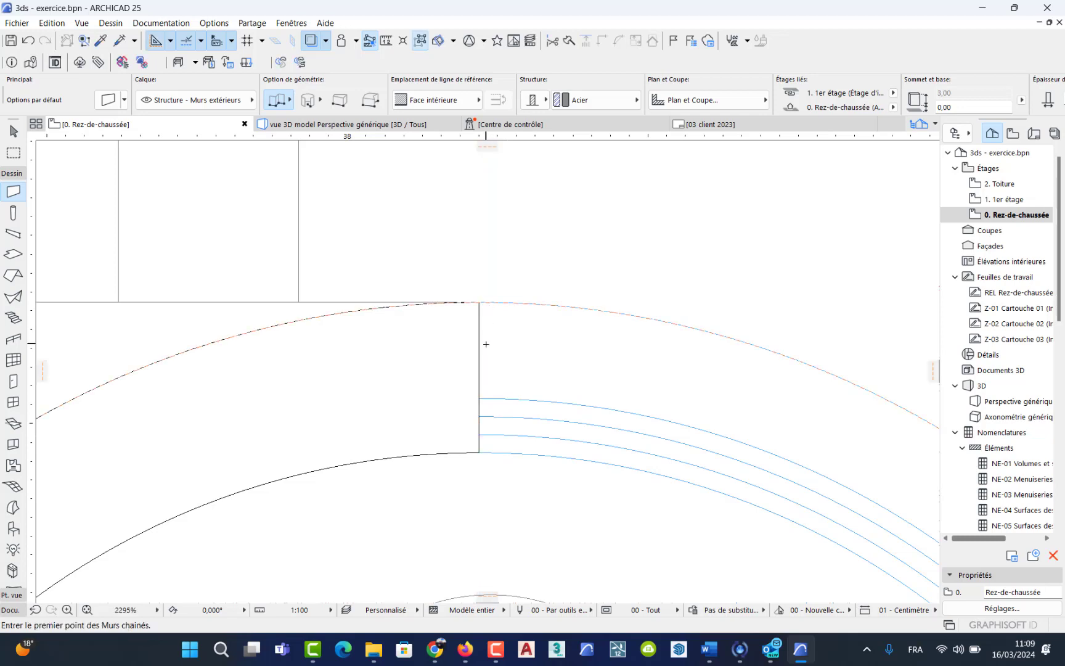
Place a vertical guide line along the window's end edge, through the topmost point of the Chambre's rounded bay.
left_click_drag(31, 488, 440, 403)
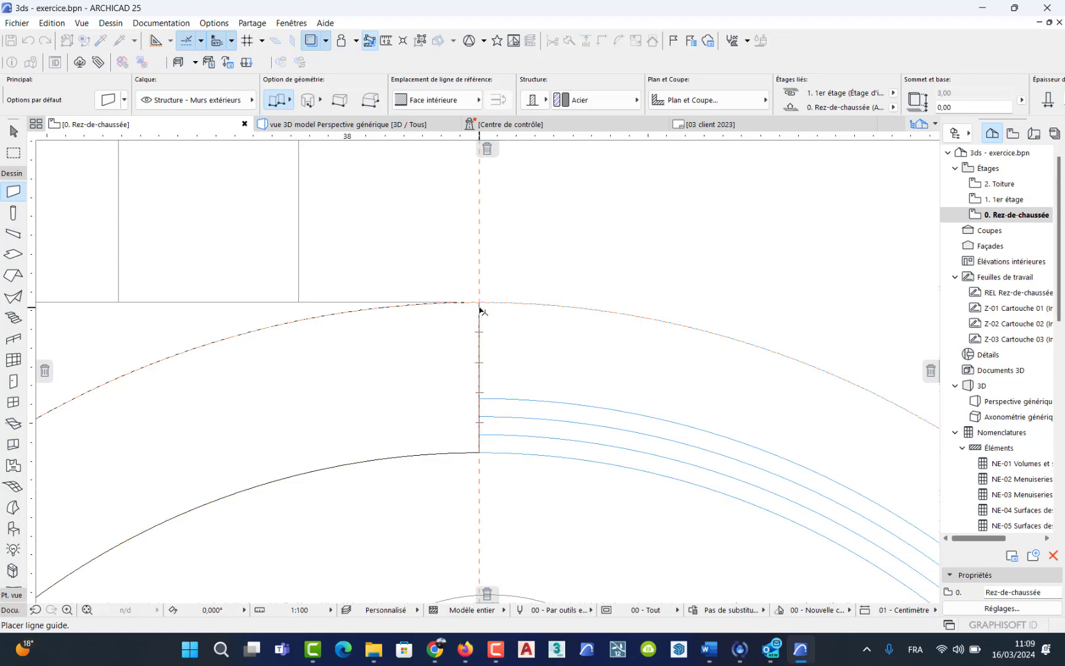
left_click_drag(481, 310, 480, 308)
scroll(483, 430, "down", 10)
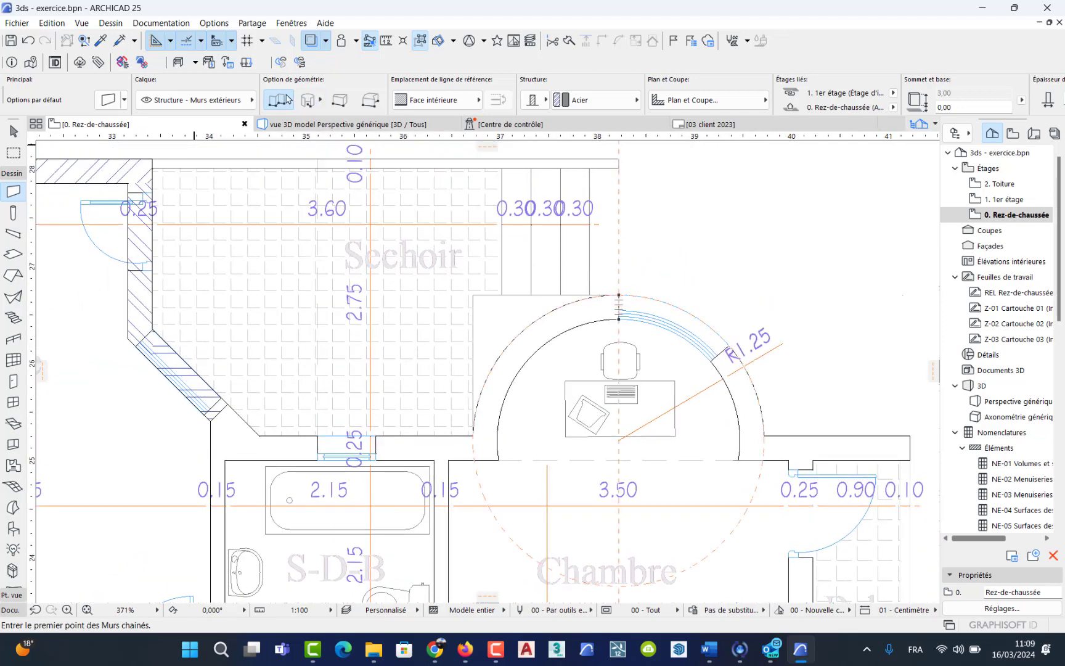
Start a chained wall at the S-D-B's outer corner and run it 2.20 m straight to the start of the rounded bay.
left_click(273, 102)
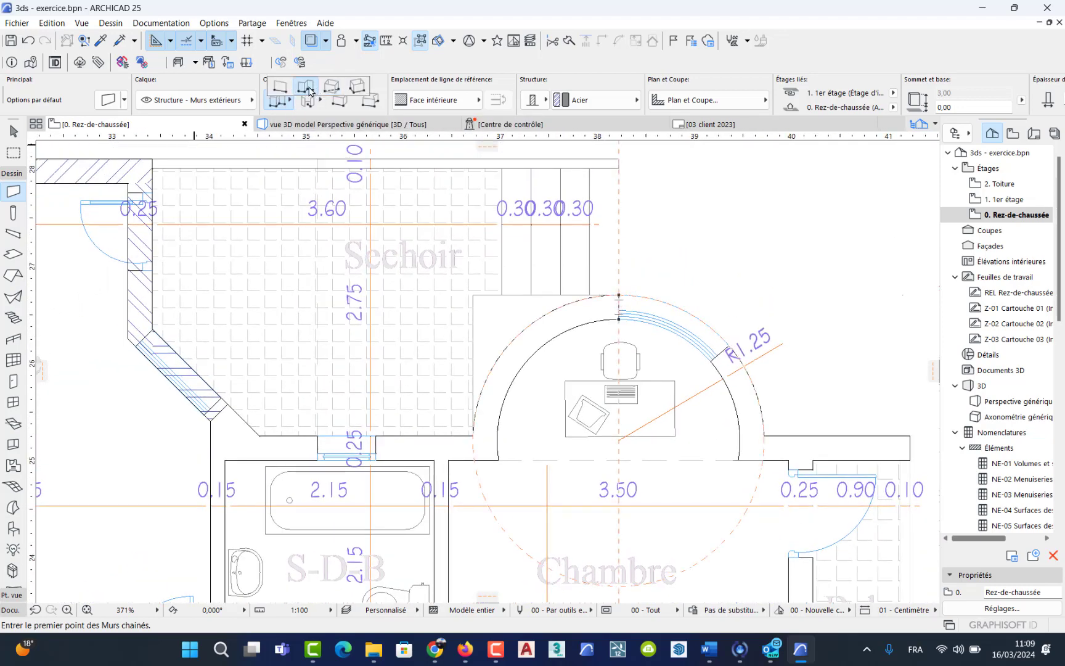
scroll(262, 456, "up", 4)
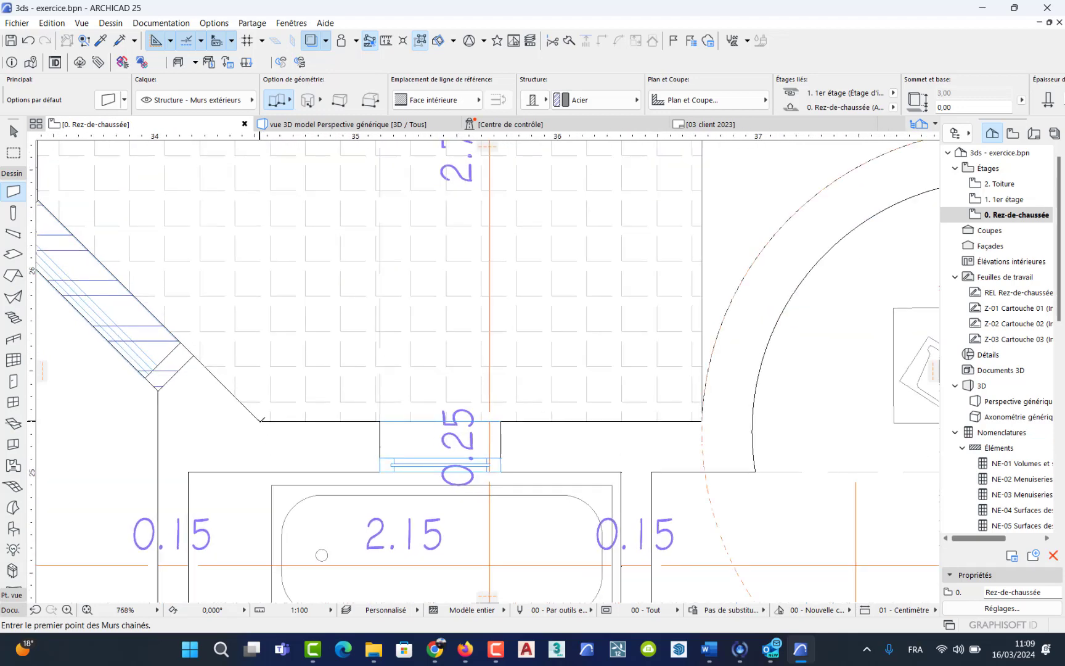
left_click(260, 421)
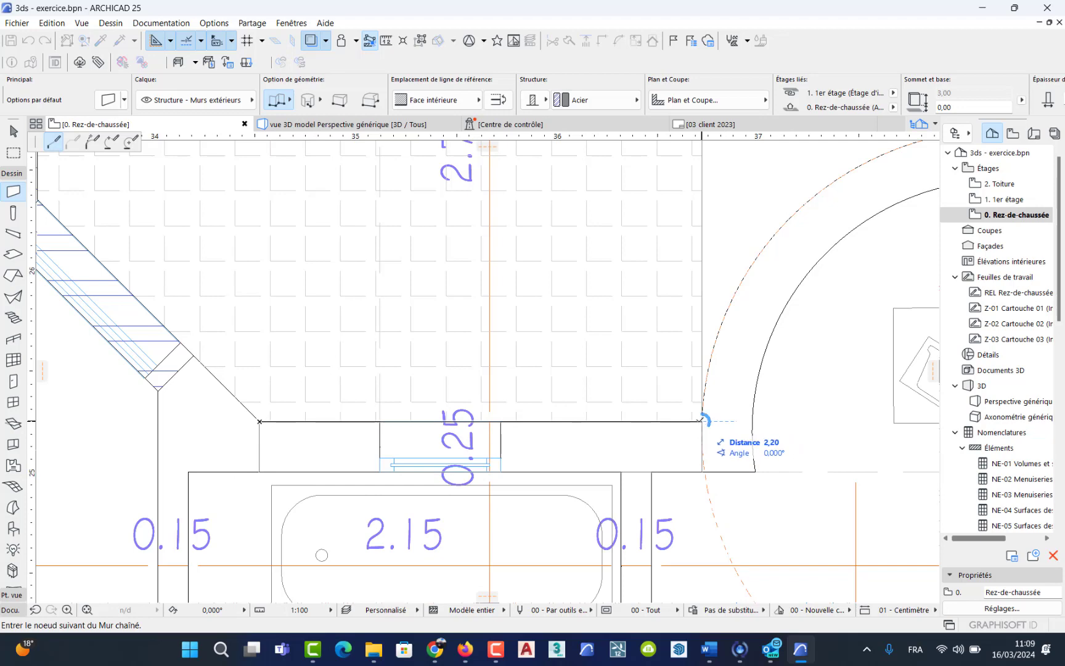
left_click(701, 422)
middle_click_drag(790, 297, 453, 394)
scroll(453, 393, "down", 3)
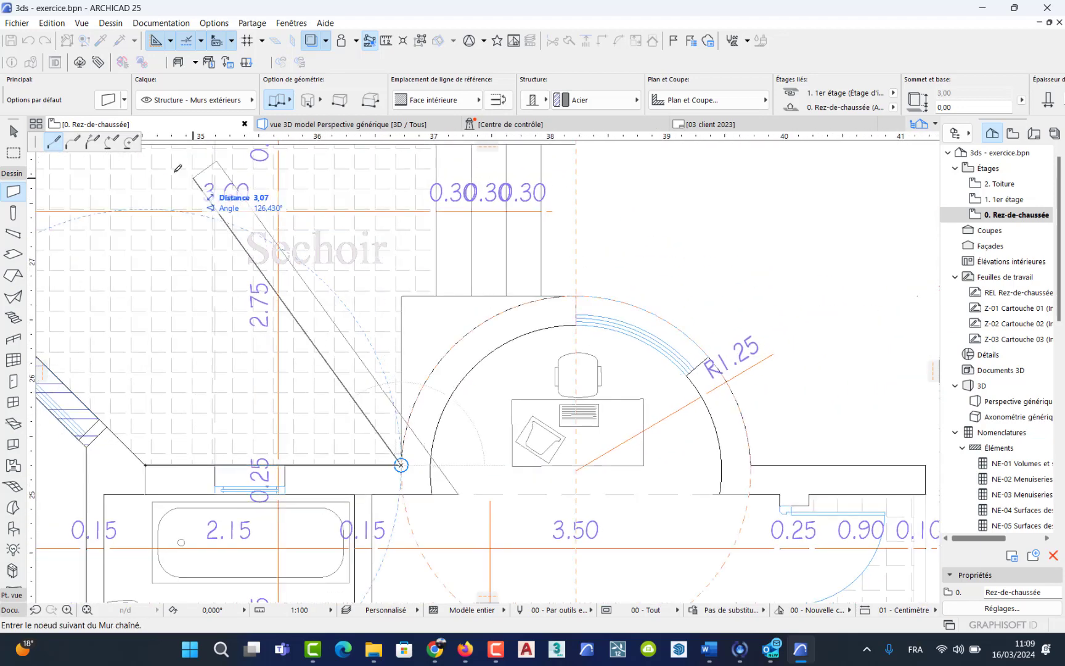
Continue the chained wall with a three-point arc along the bay's outer edge, through its topmost point to its far end.
left_click(105, 146)
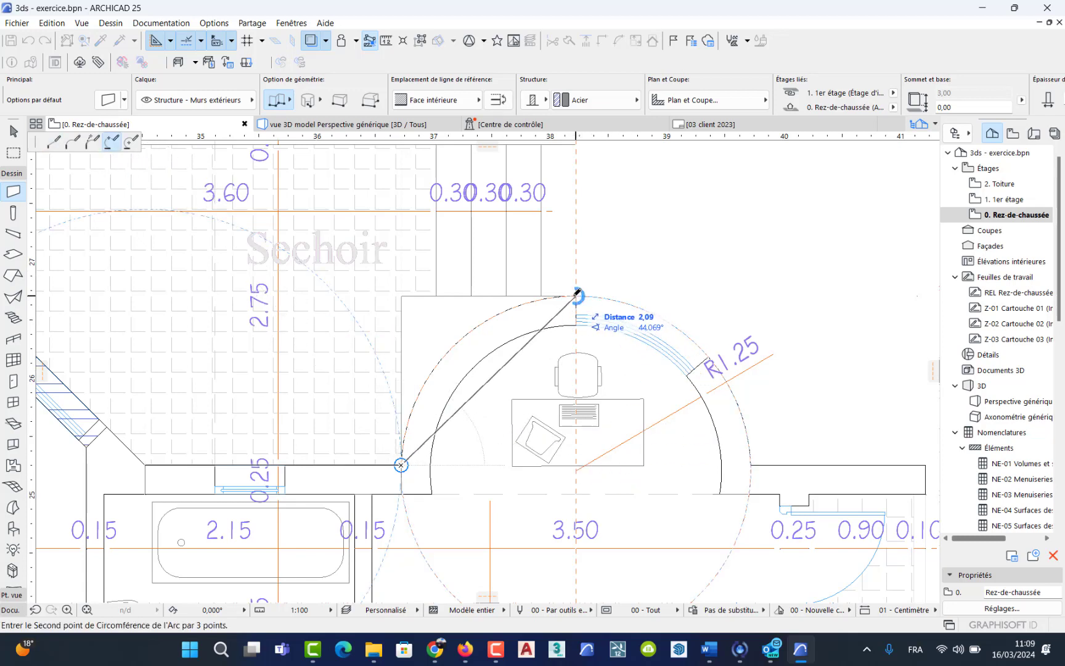
left_click(576, 295)
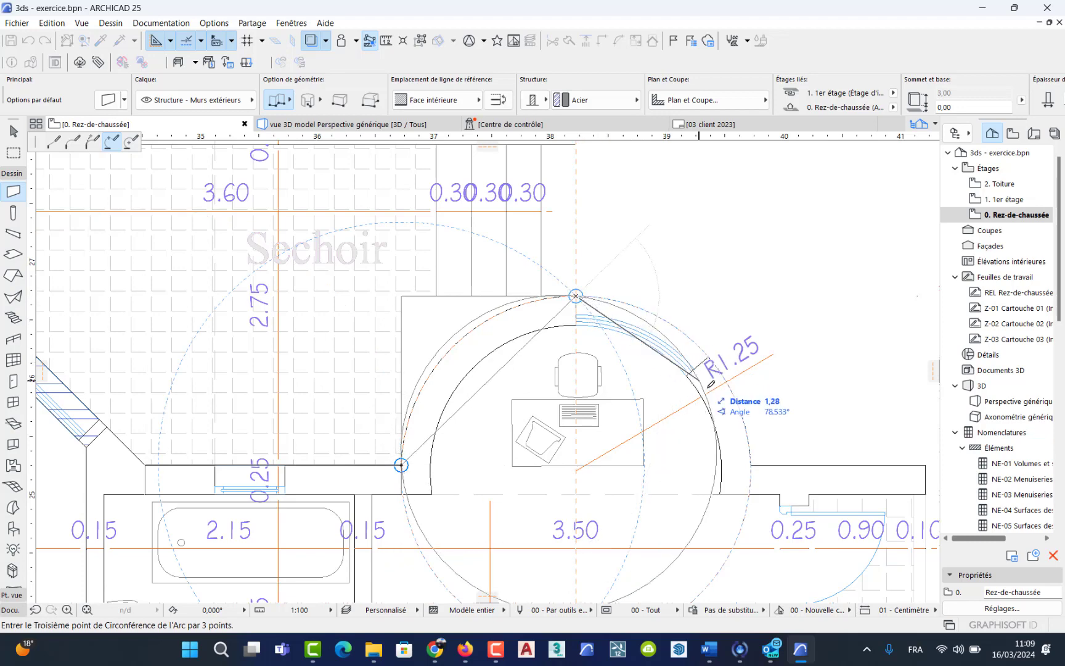
left_click(750, 465)
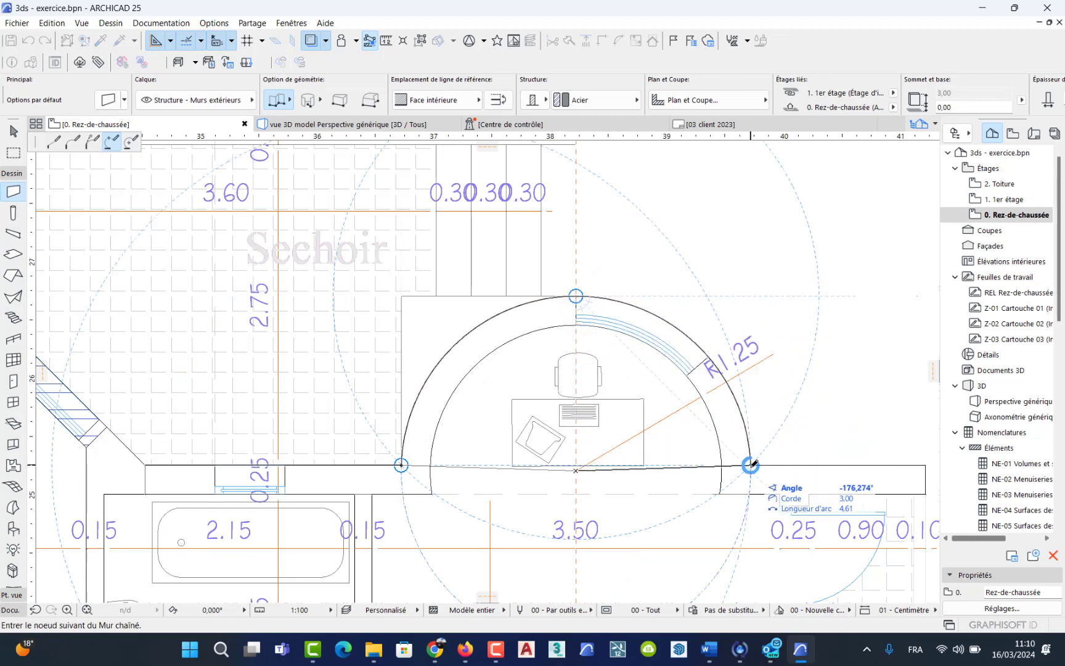
scroll(751, 464, "up", 5)
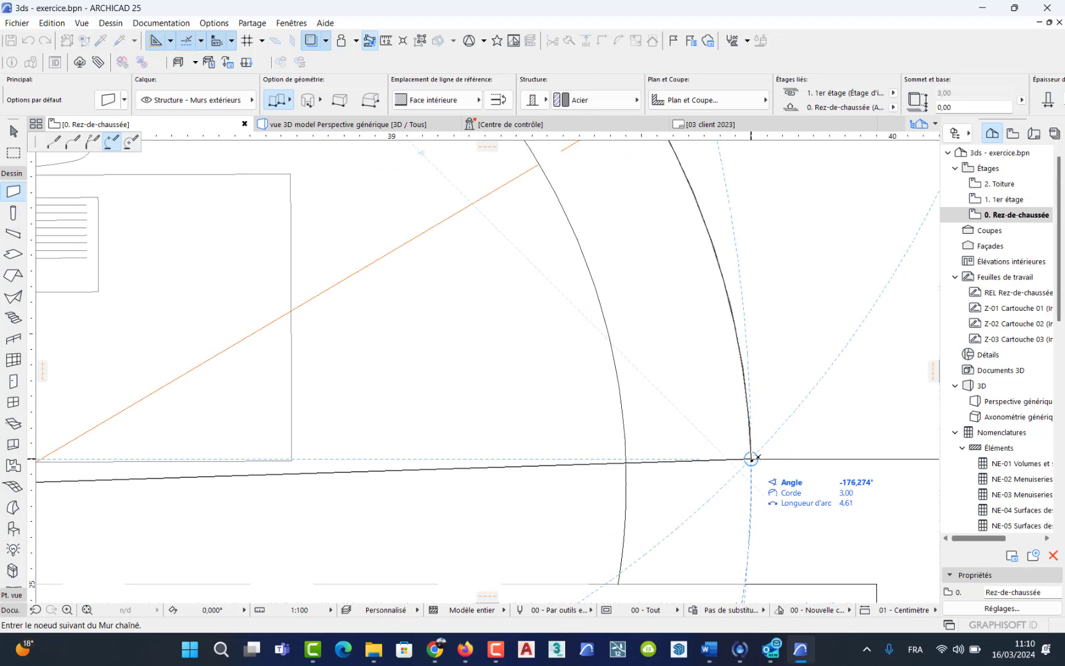
left_click(751, 459)
scroll(751, 459, "down", 6)
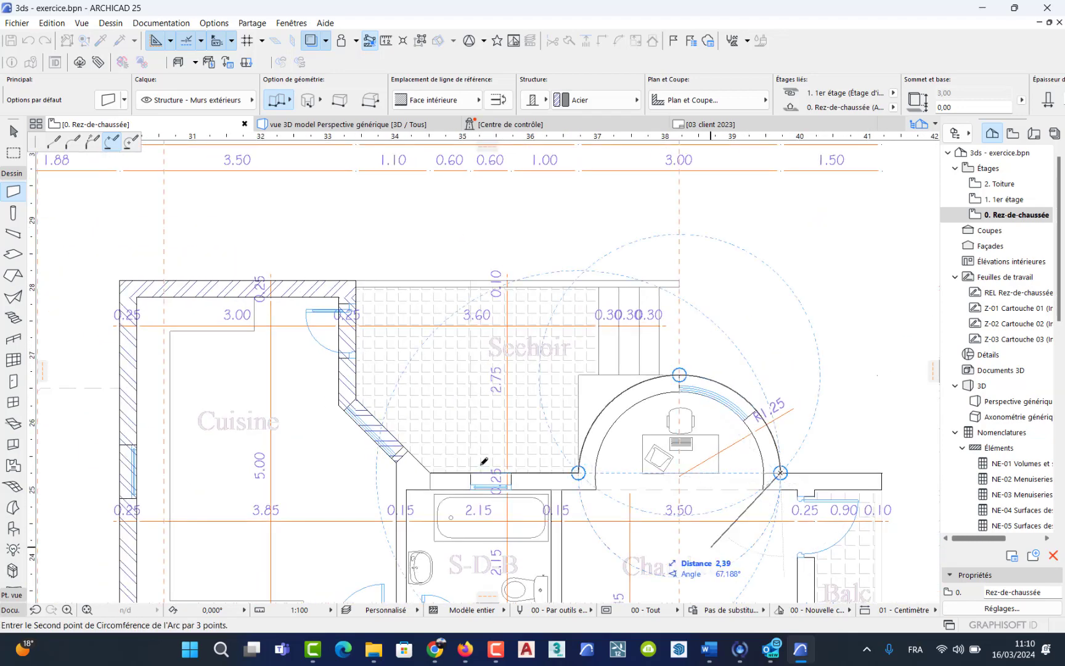
Finish the wall chain with a straight segment from the bay's far end to the outer wall corner above the balcony.
left_click(53, 145)
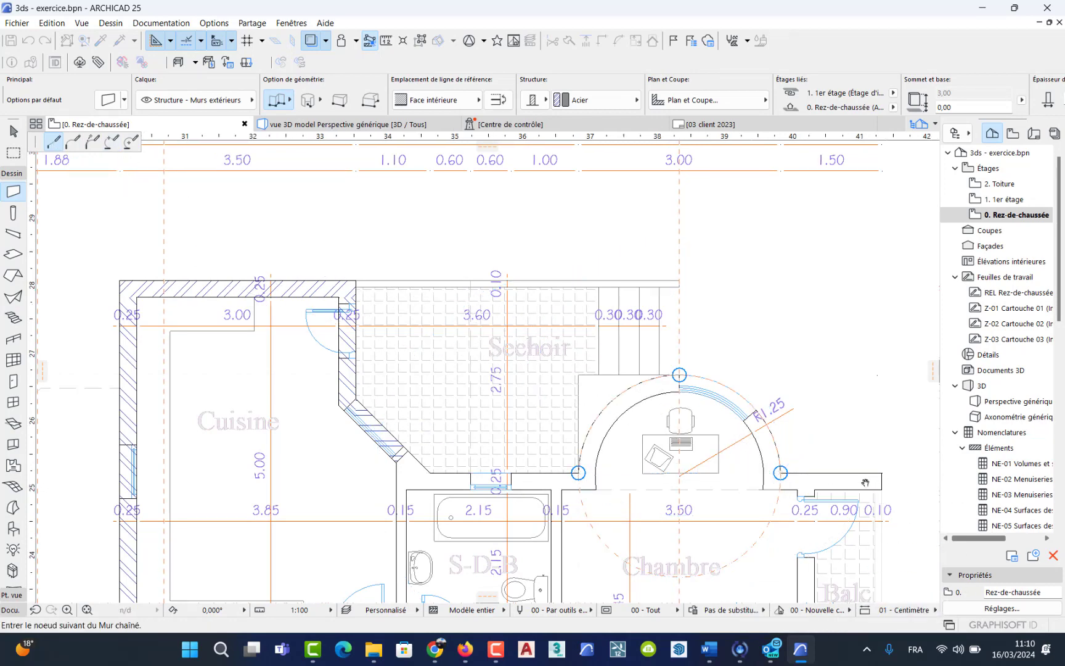
middle_click_drag(882, 489, 732, 441)
left_click(732, 432)
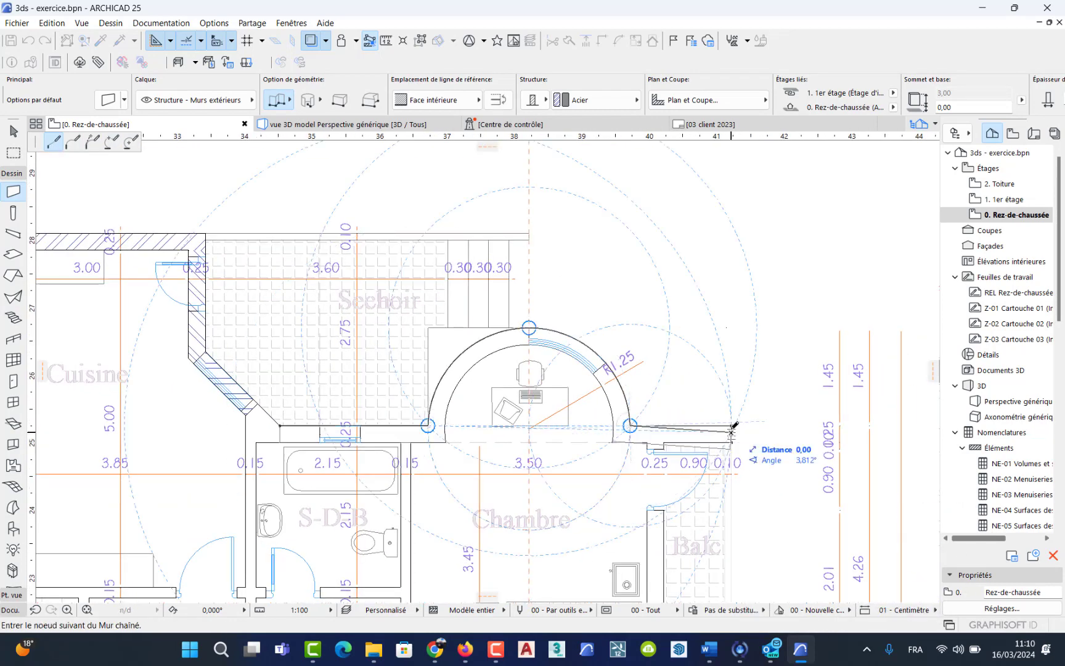
key("BackSpace")
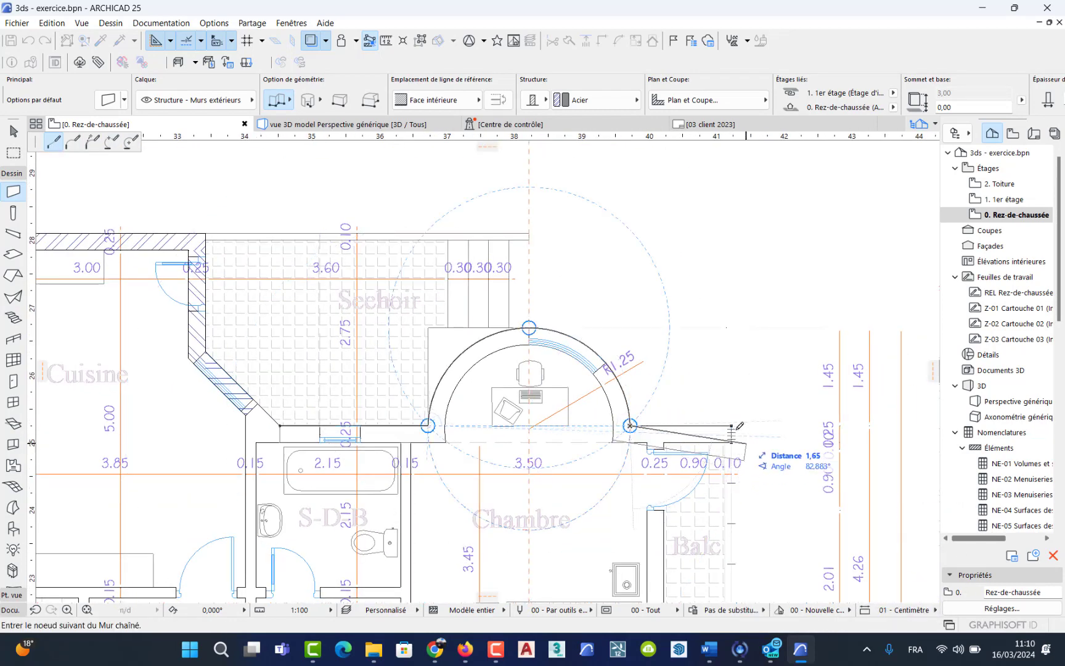
double_click(731, 425)
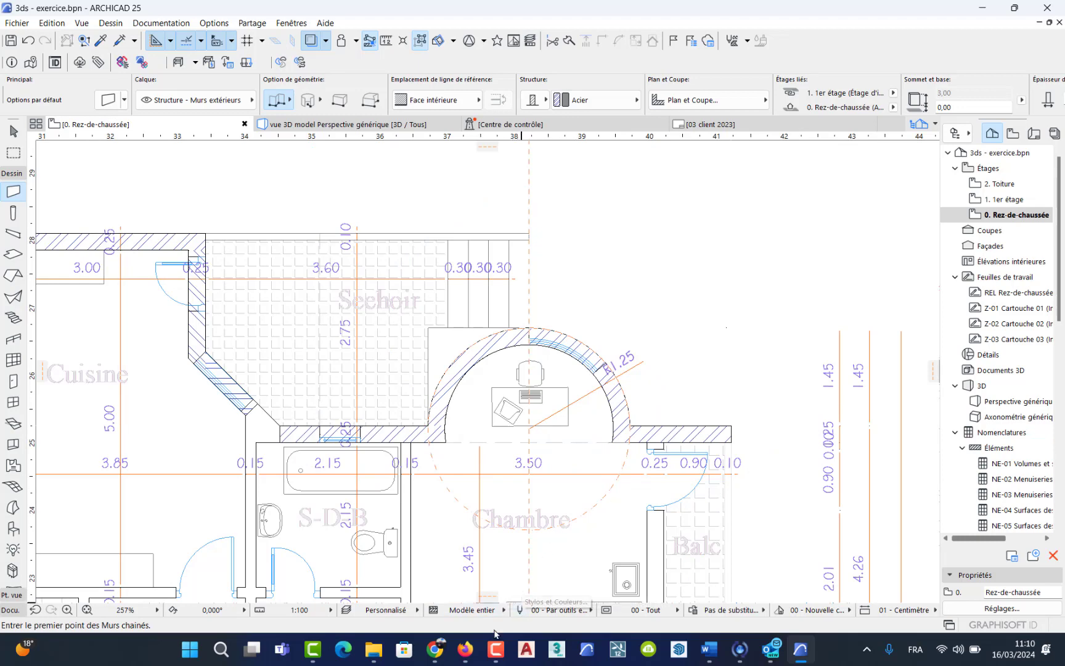
Examine the traced exterior walls in the 3D perspective view, including the rounded bay and the diagonal corners.
left_click(354, 123)
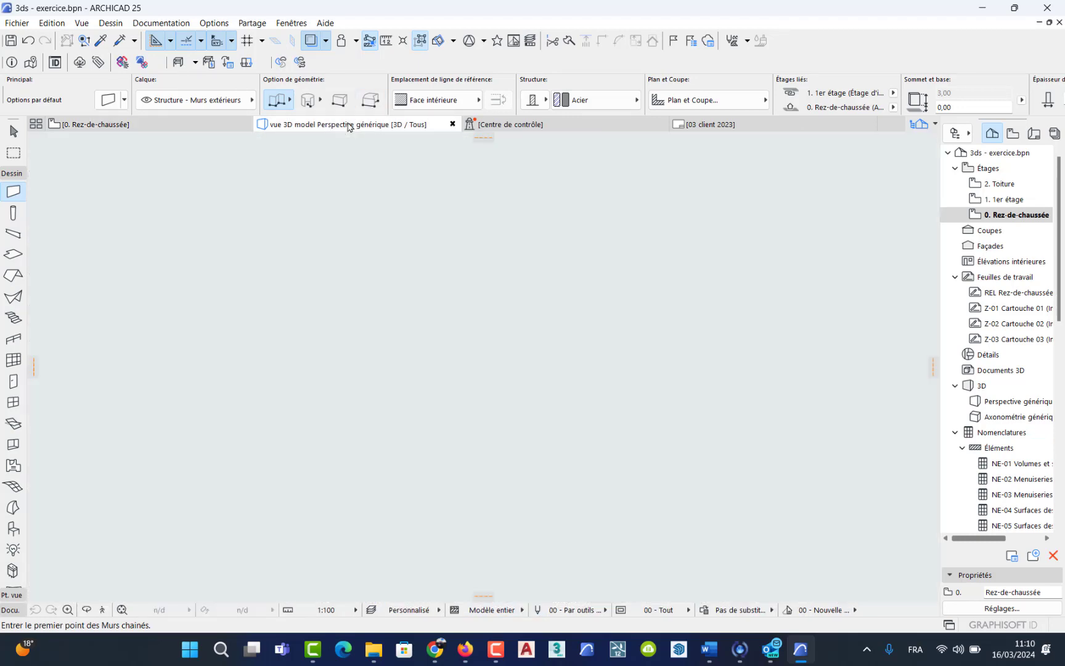
scroll(416, 388, "up", 6)
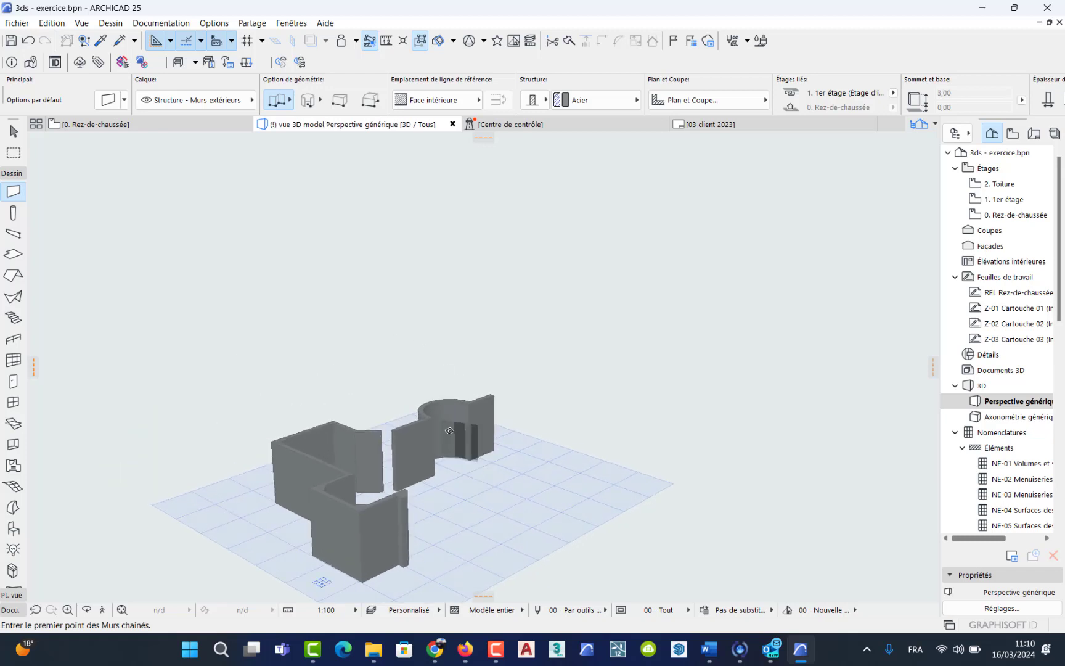
scroll(427, 396, "up", 2)
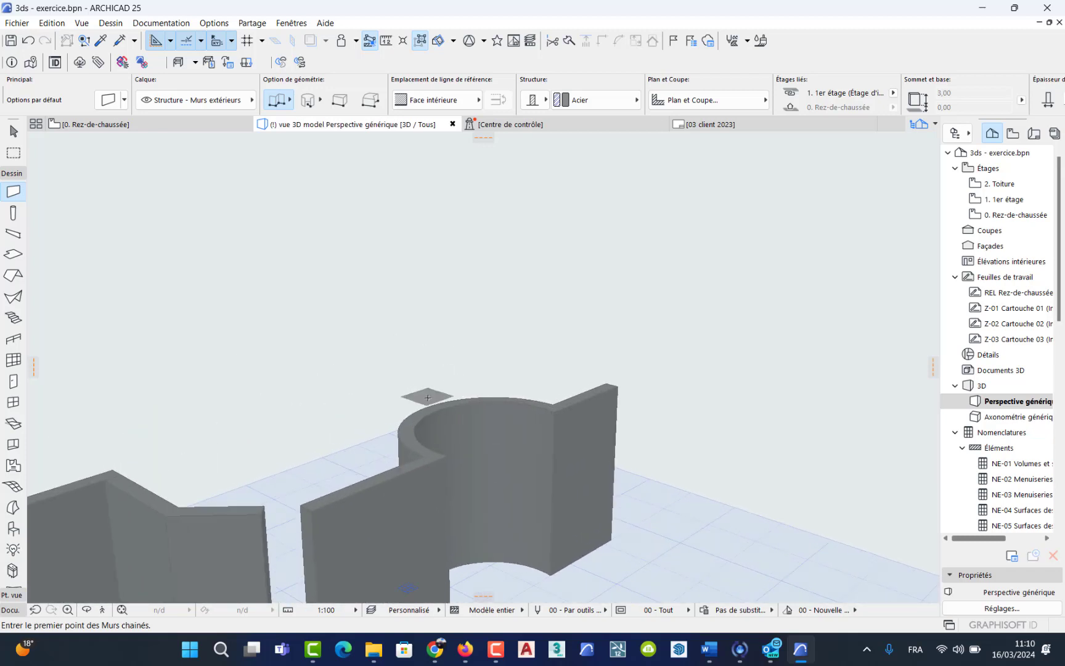
middle_click_drag(428, 397, 526, 429, "shift")
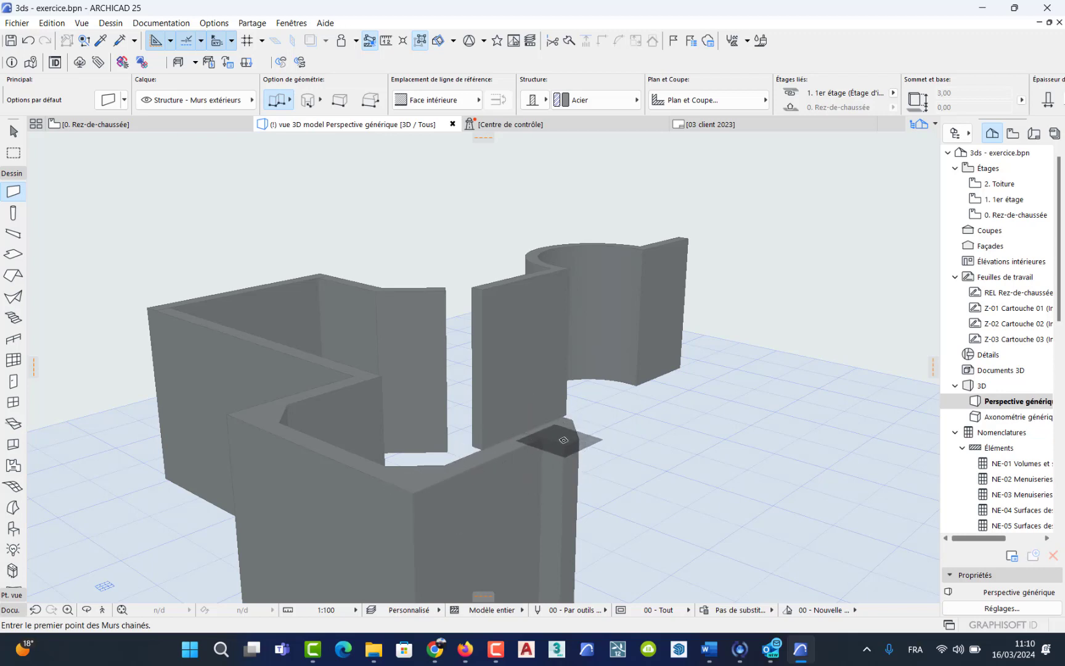
middle_click_drag(604, 432, 453, 412)
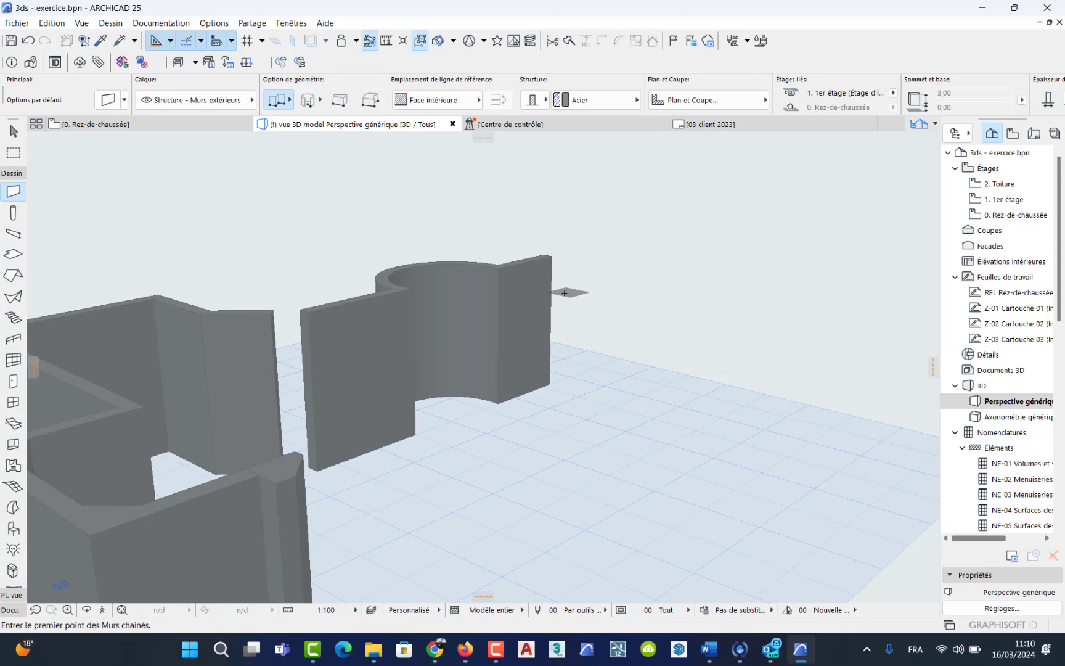
middle_click_drag(224, 387, 289, 437)
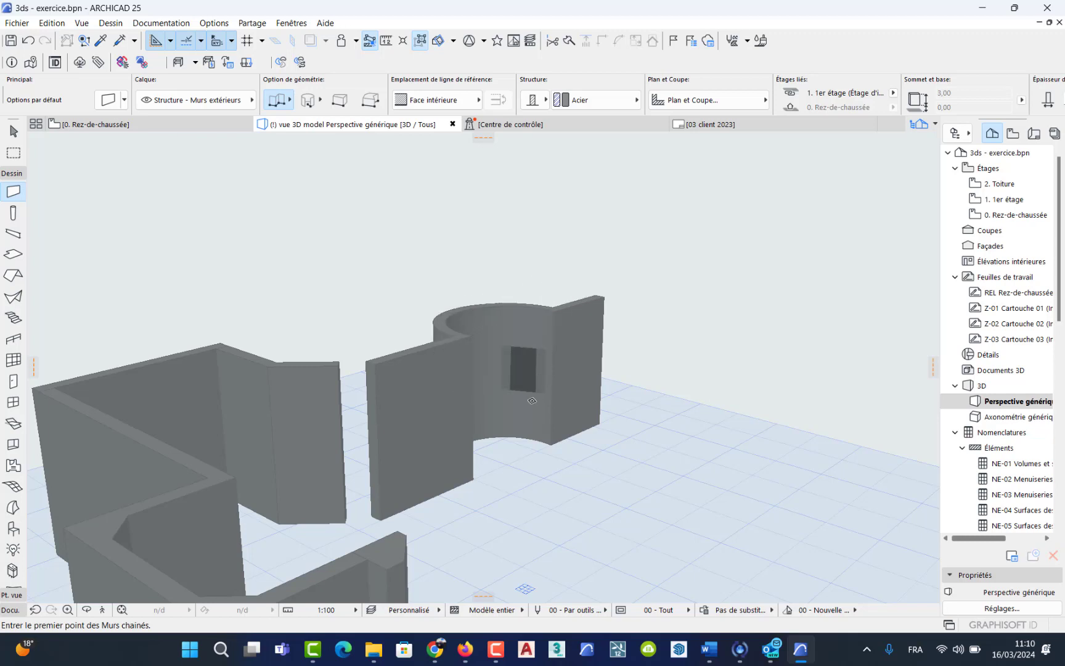
mouse_move(481, 655)
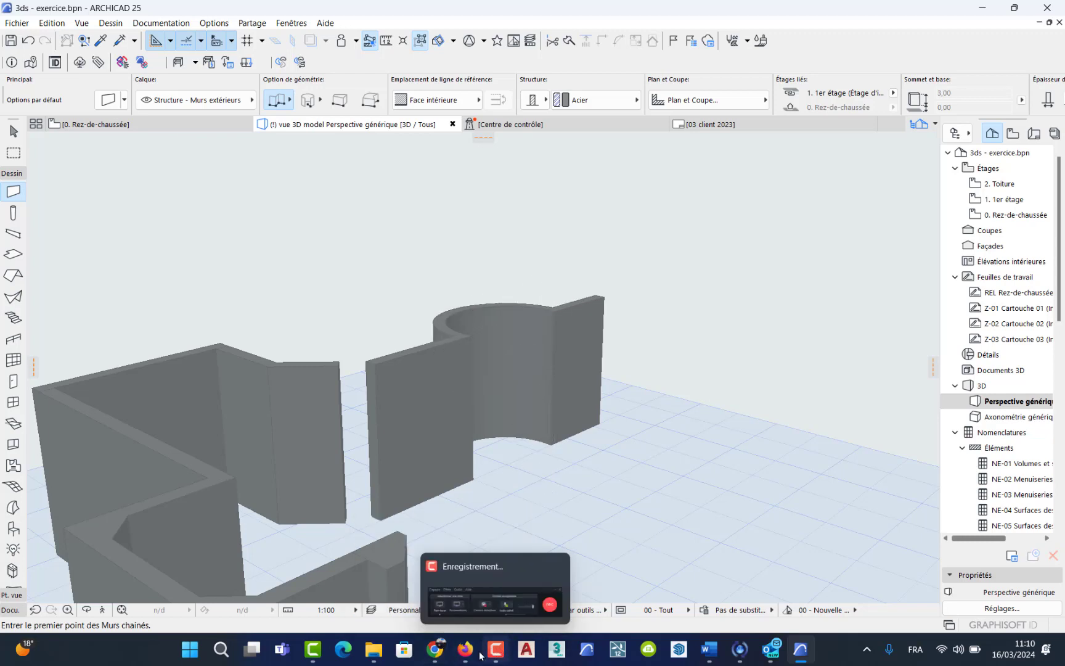
left_click(314, 651)
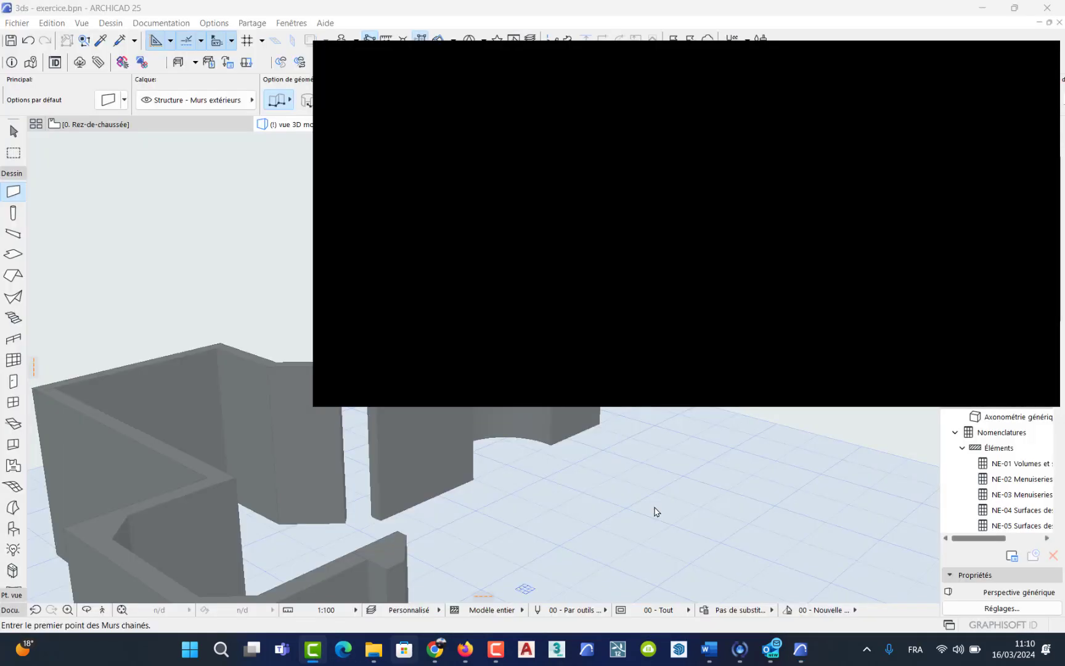